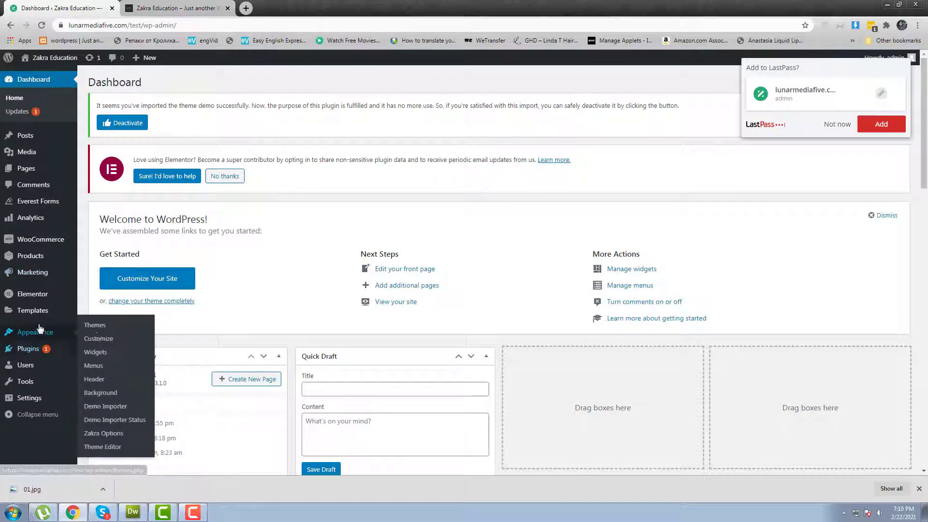
Open the active Airi theme's details, go to its starter sites and decline saving the login in LastPass.
click(137, 329)
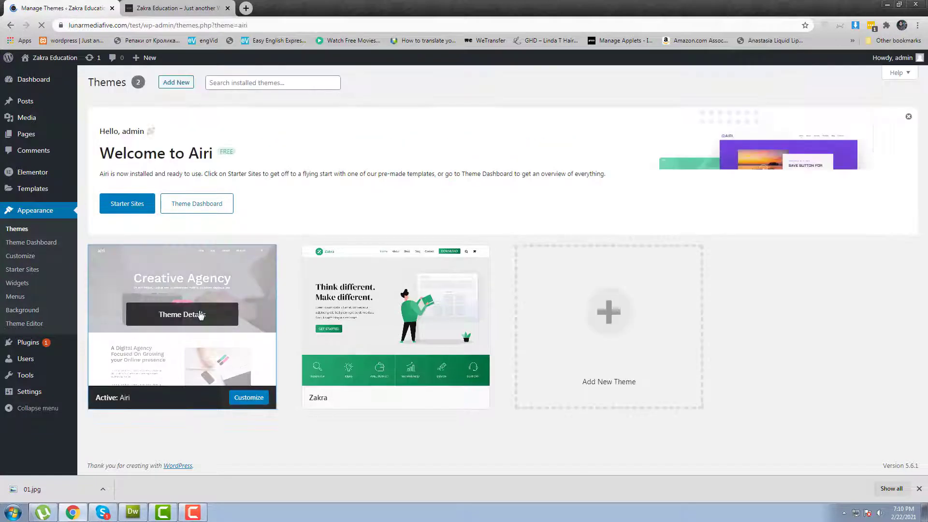
click(200, 315)
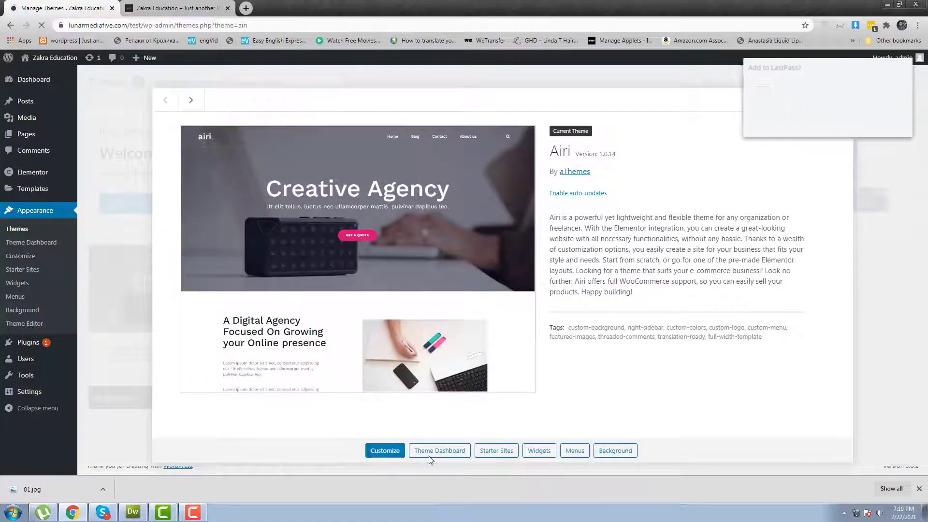
click(487, 456)
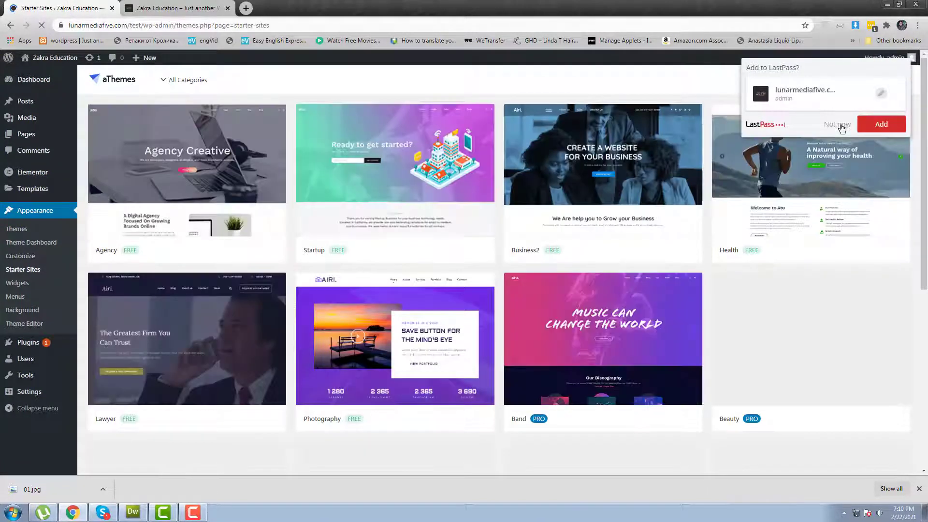
click(836, 124)
Import the free Startup starter site with all its listed plugins, content, widgets and customizer settings.
scroll(669, 231, down, 2)
scroll(669, 231, down, 2)
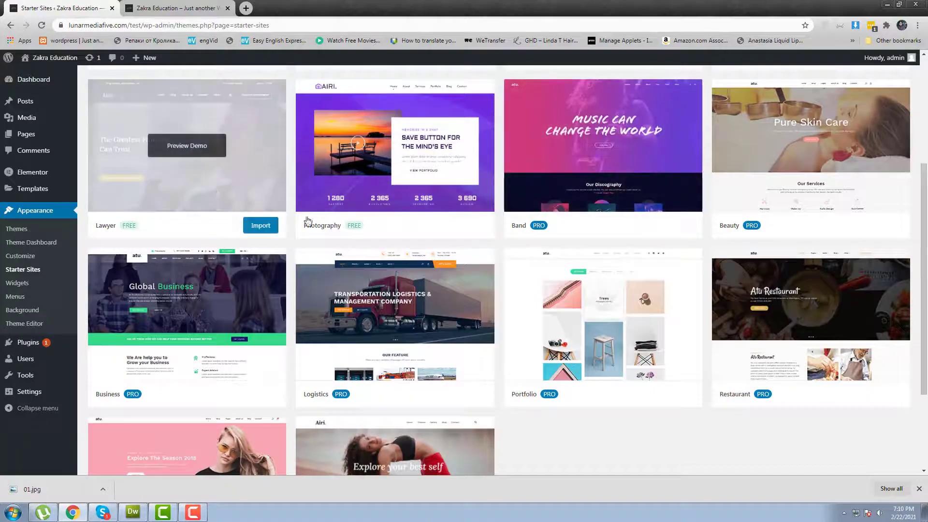
scroll(741, 356, up, 2)
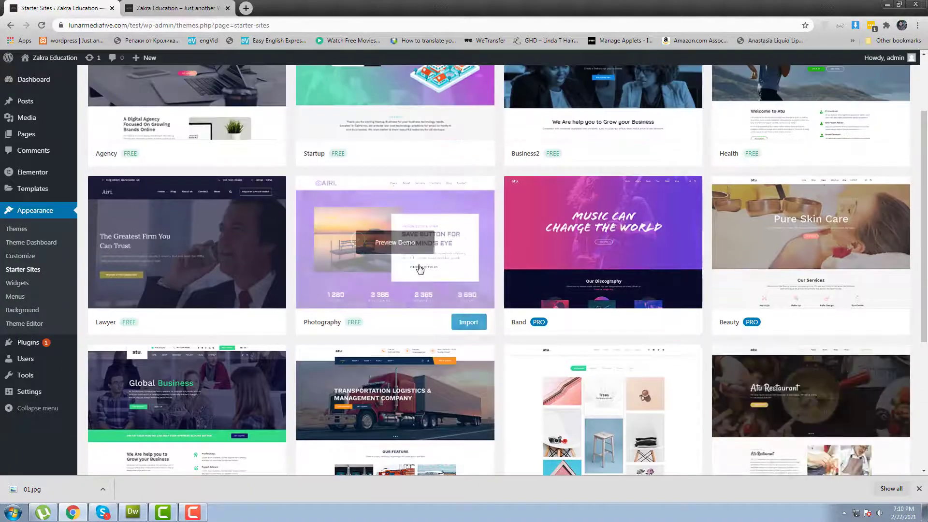
scroll(562, 411, up, 2)
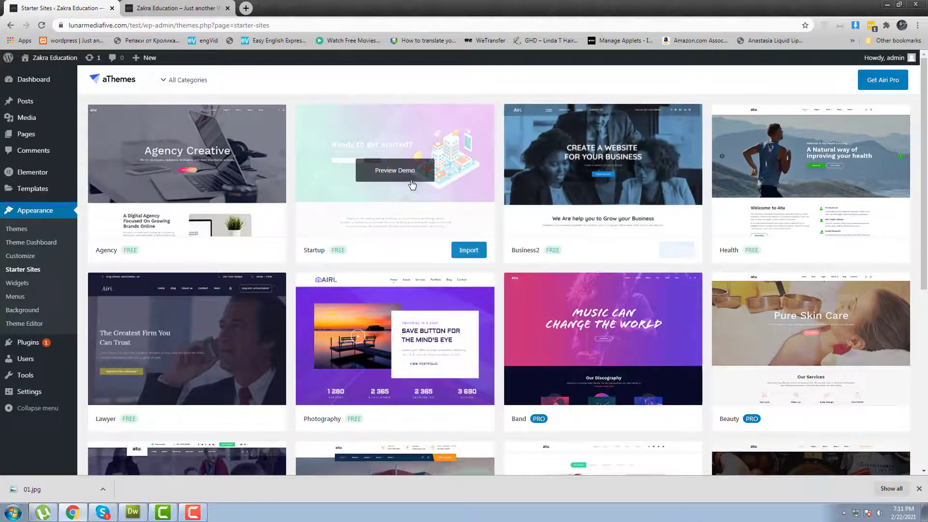
click(467, 251)
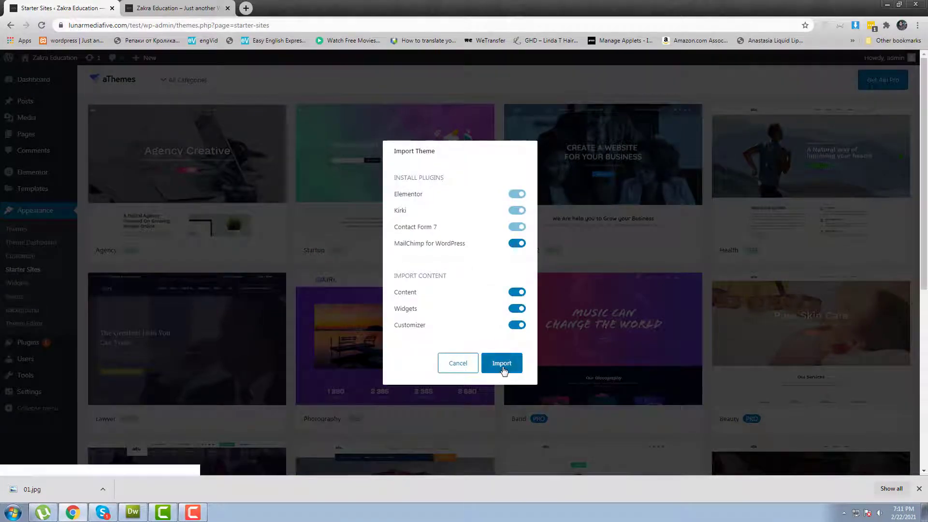
click(503, 366)
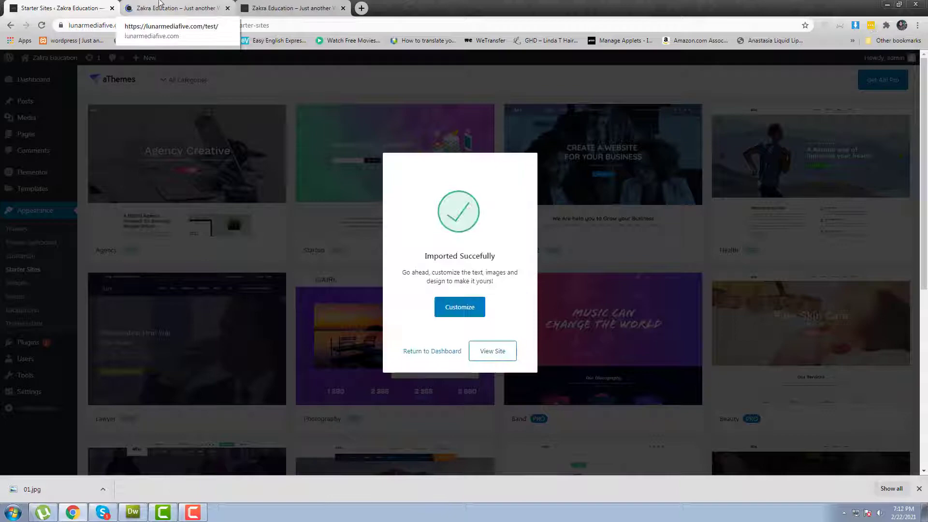
View the imported site and examine its home page sections from the header down to the sign-up area.
click(491, 352)
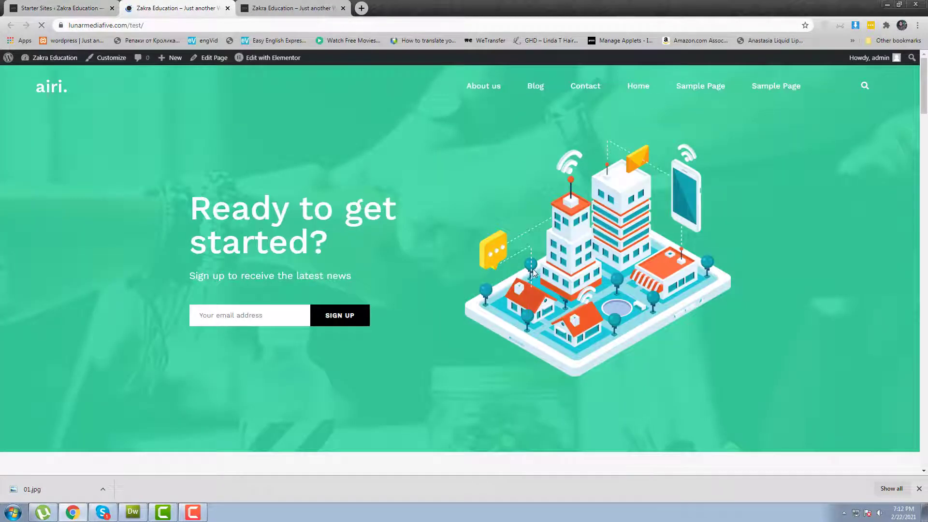
scroll(533, 273, down, 4)
scroll(524, 283, down, 4)
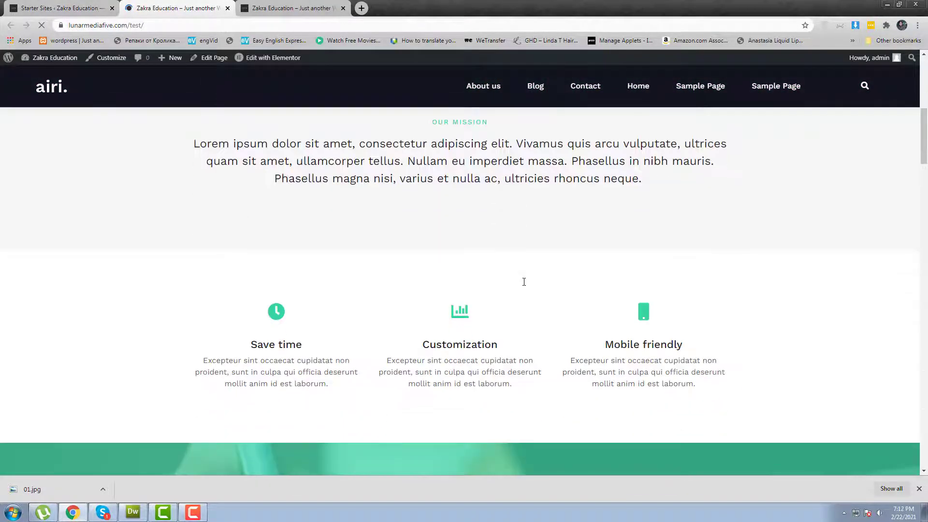
scroll(445, 310, down, 15)
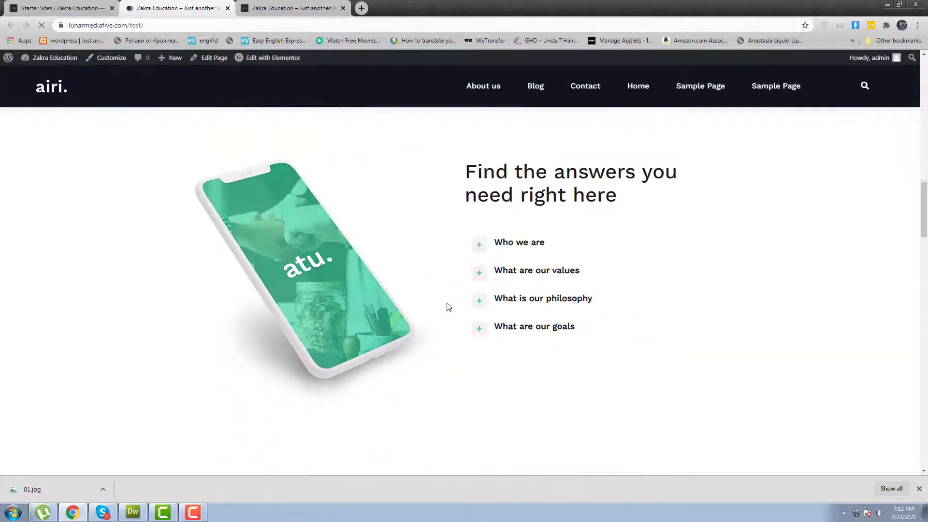
scroll(447, 308, down, 20)
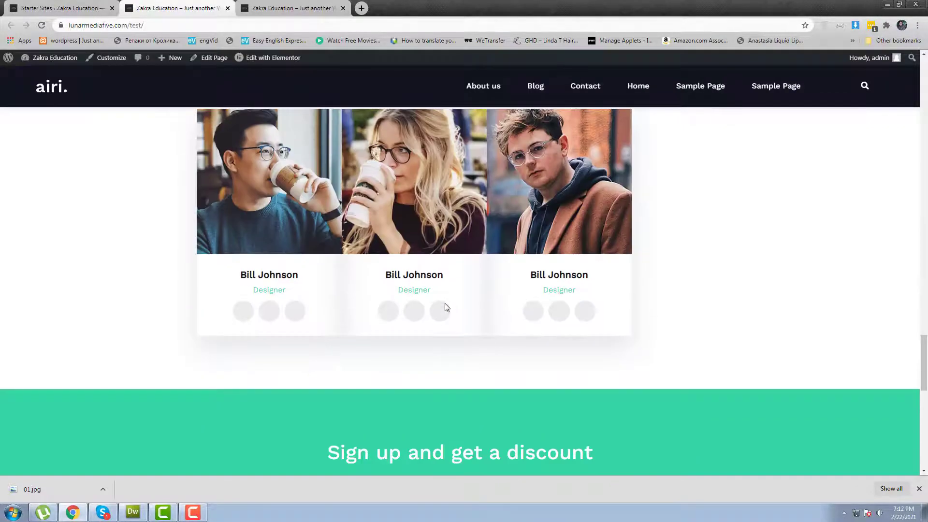
scroll(445, 309, down, 3)
scroll(443, 309, up, 20)
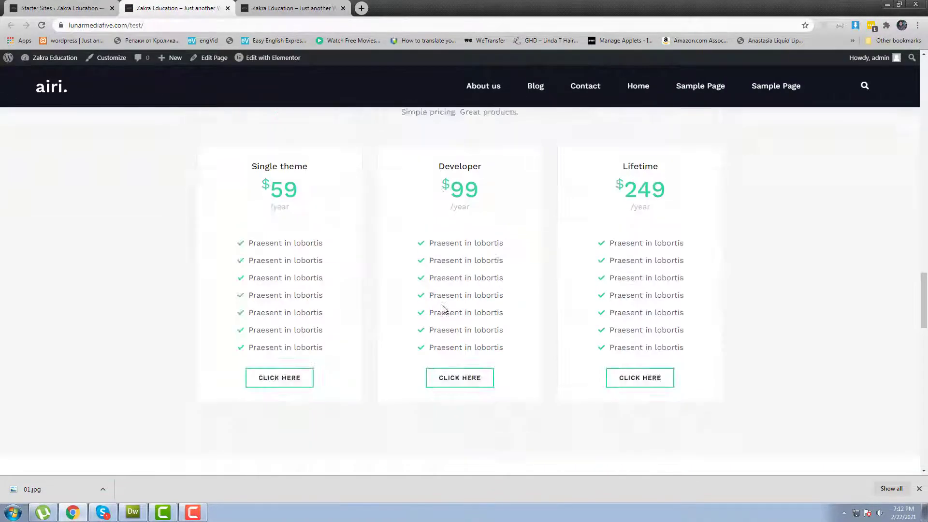
scroll(443, 300, up, 20)
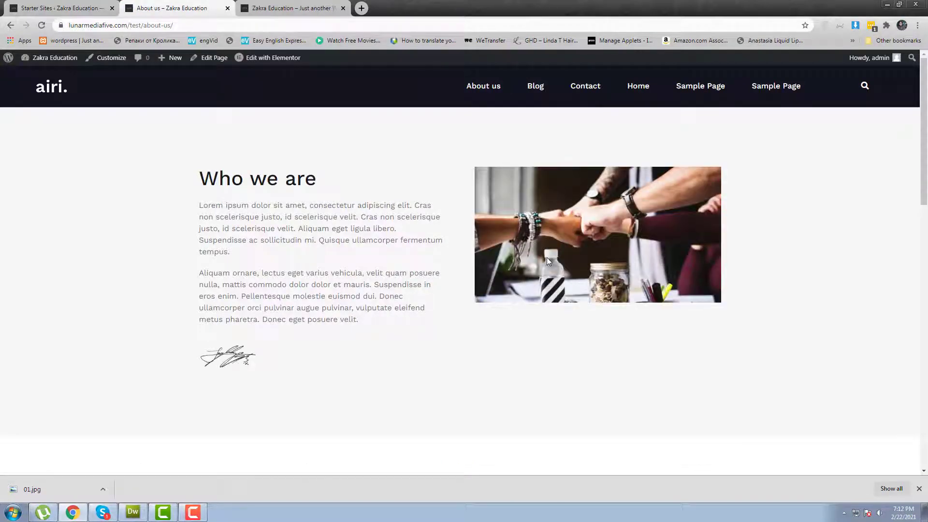
Examine the site's About us page and play its work methods video.
scroll(547, 261, down, 8)
scroll(549, 268, down, 2)
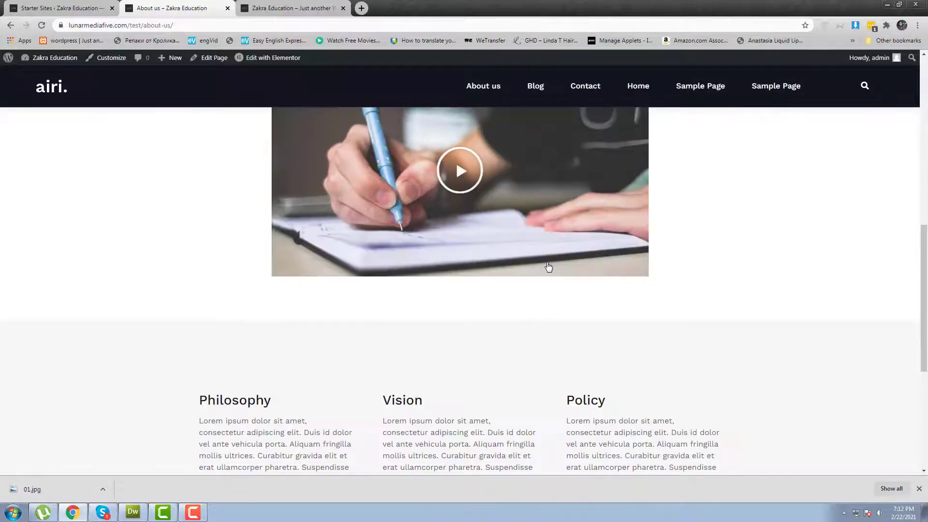
scroll(549, 265, down, 5)
scroll(549, 265, up, 9)
click(459, 373)
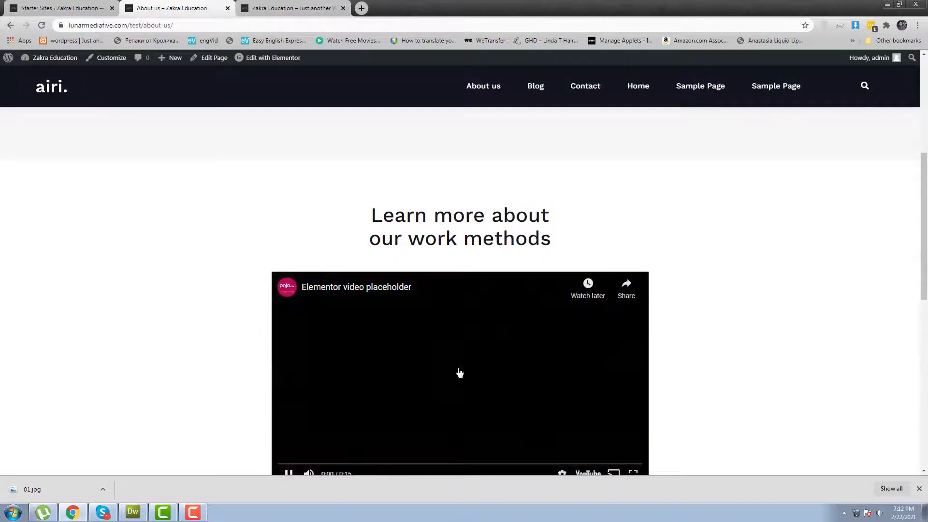
scroll(636, 140, up, 5)
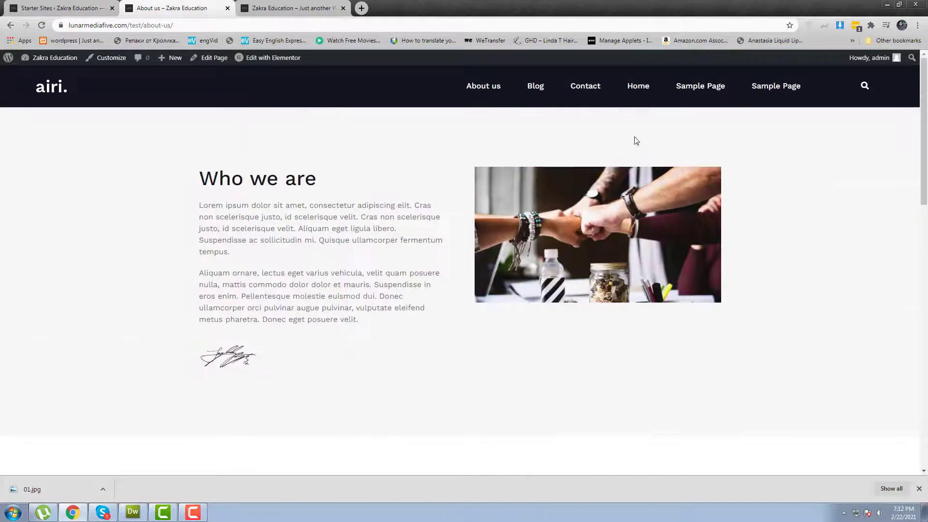
Check the site's Contact page and the first Sample Page in its navigation.
click(596, 91)
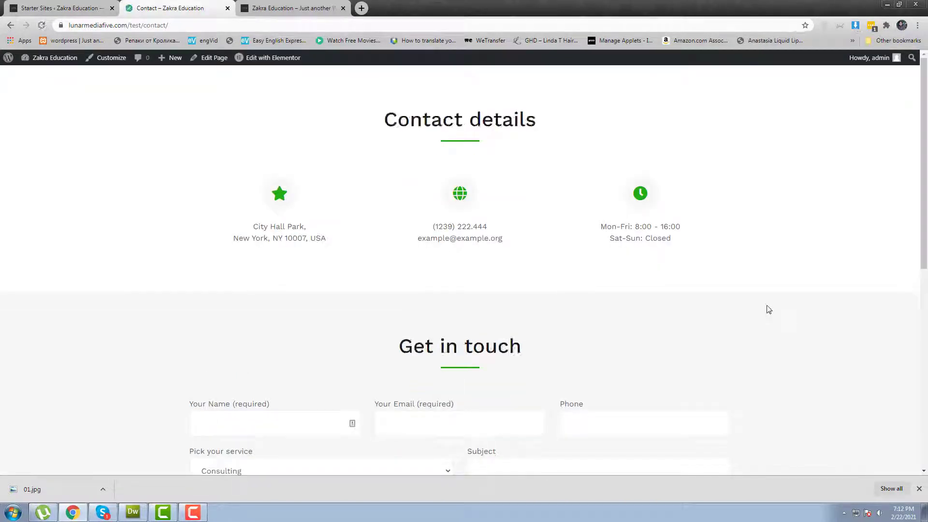
click(10, 27)
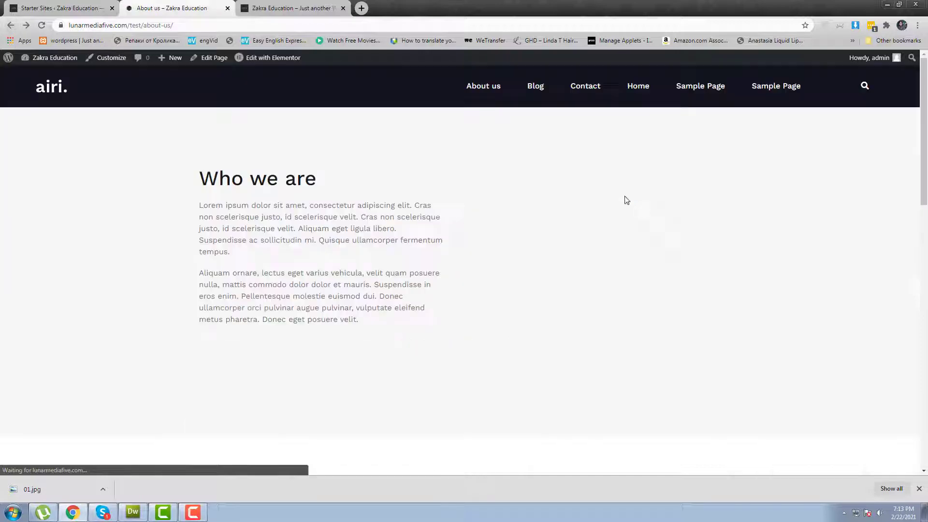
click(686, 89)
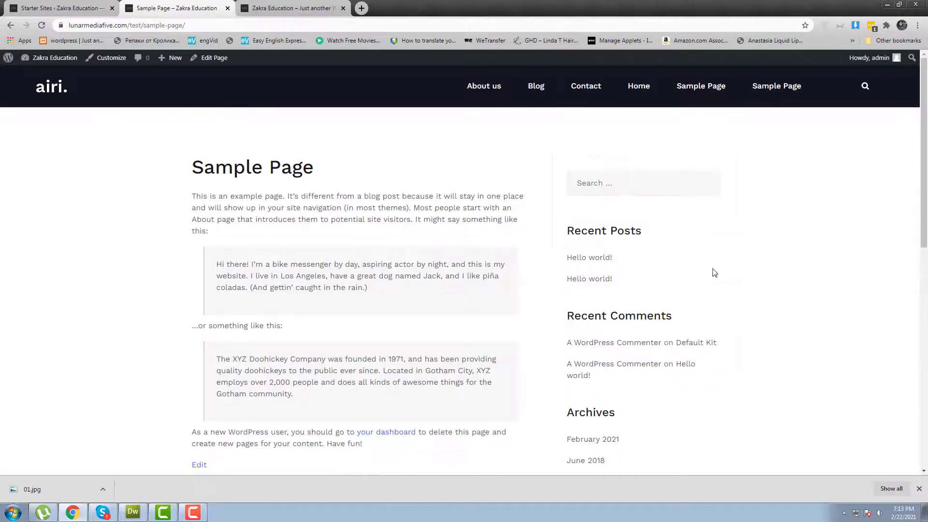
Order the site menu as Home, About us, Blog, Contact, assign it to the Primary location and save it.
click(70, 4)
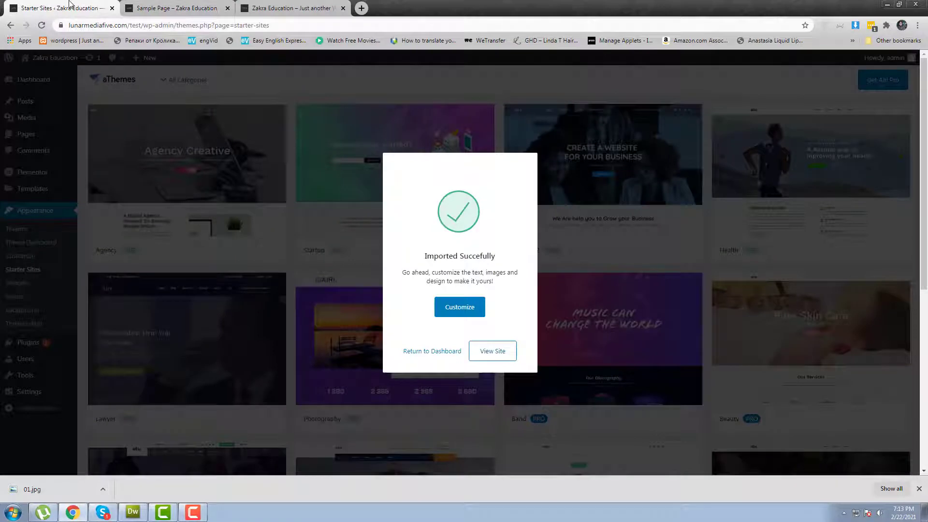
click(449, 351)
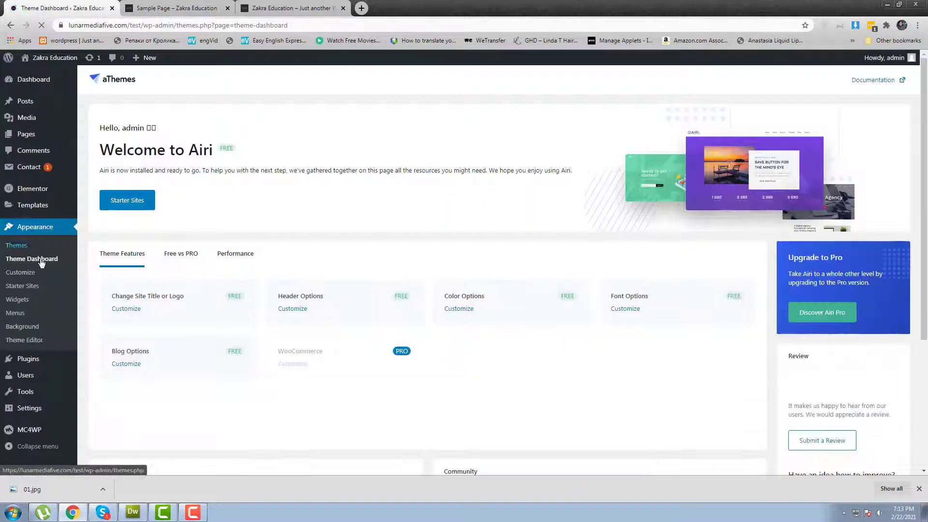
mouse_move(53, 417)
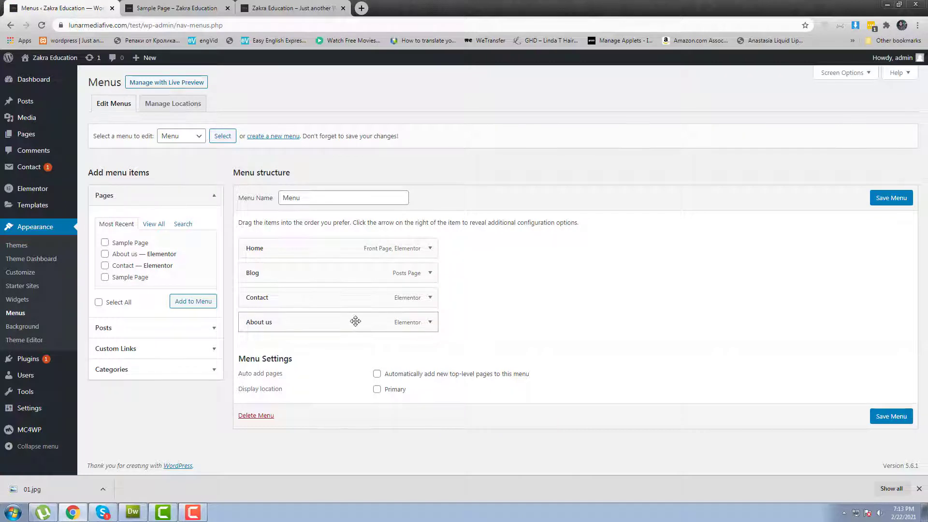
drag(354, 321, 325, 303)
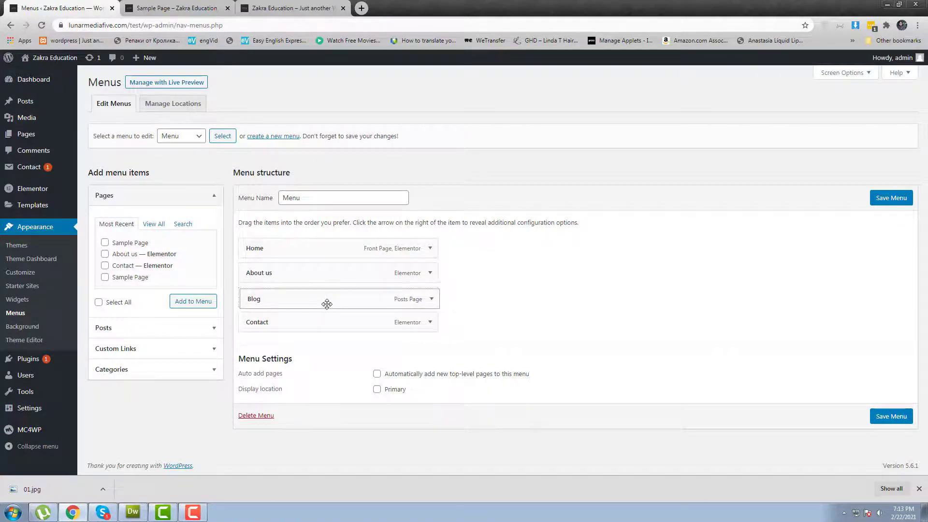
click(879, 418)
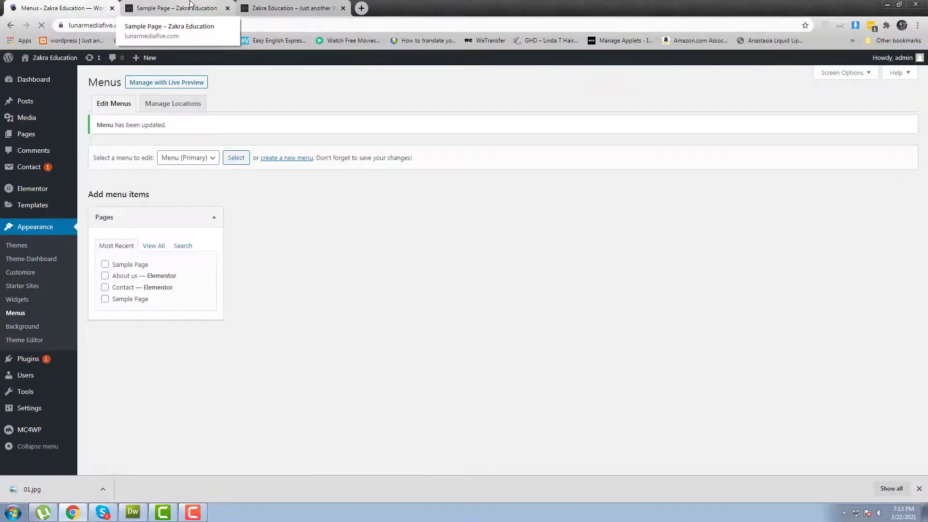
Check the updated navigation on the site's home page and open the header search field.
click(190, 4)
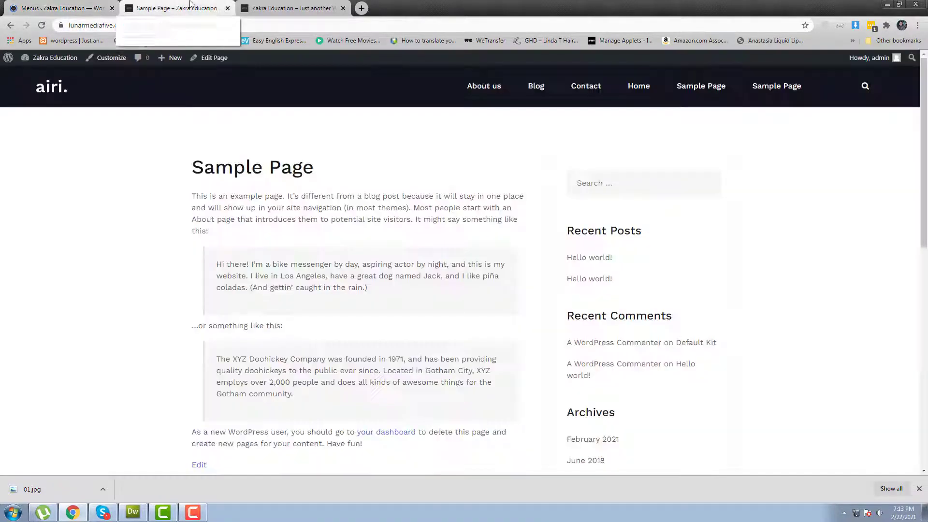
click(60, 94)
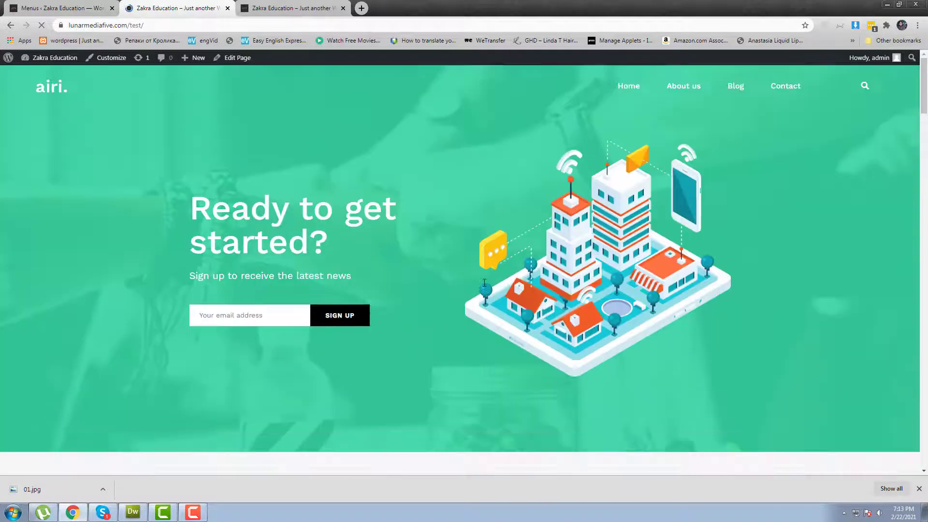
scroll(489, 290, down, 10)
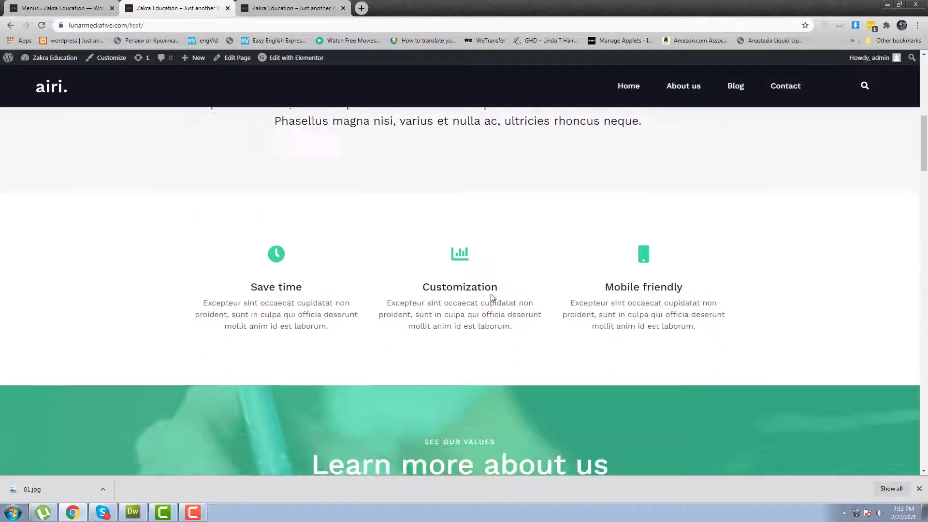
scroll(492, 302, up, 10)
click(864, 87)
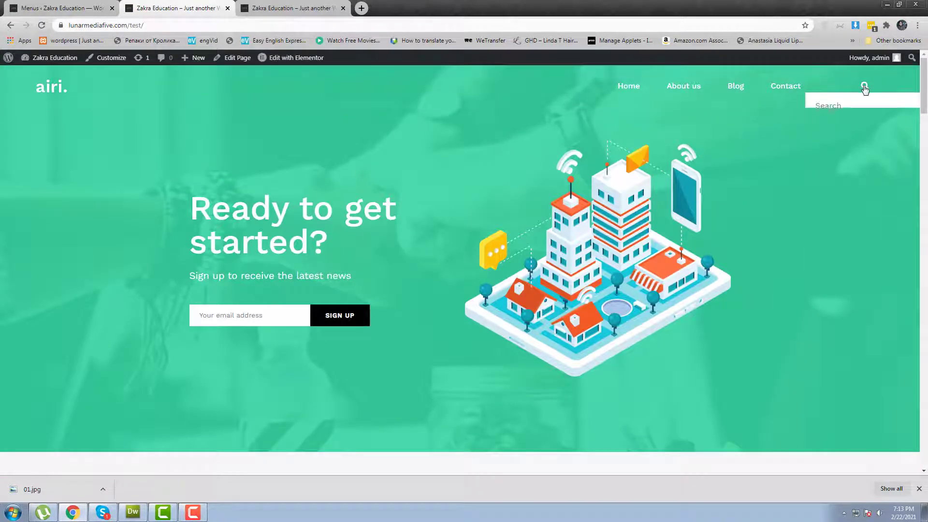
scroll(795, 276, down, 8)
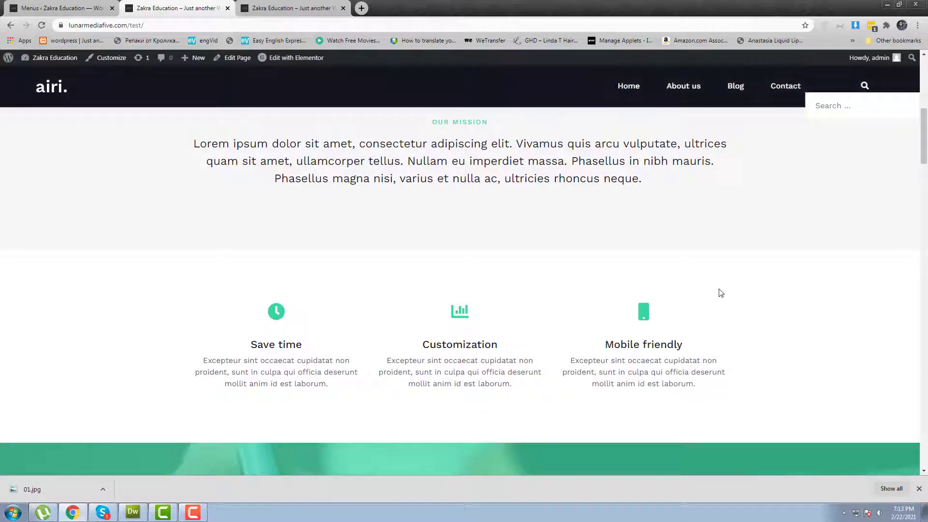
Open the theme customizer from the Menus admin page and go to the typography font family settings.
click(63, 9)
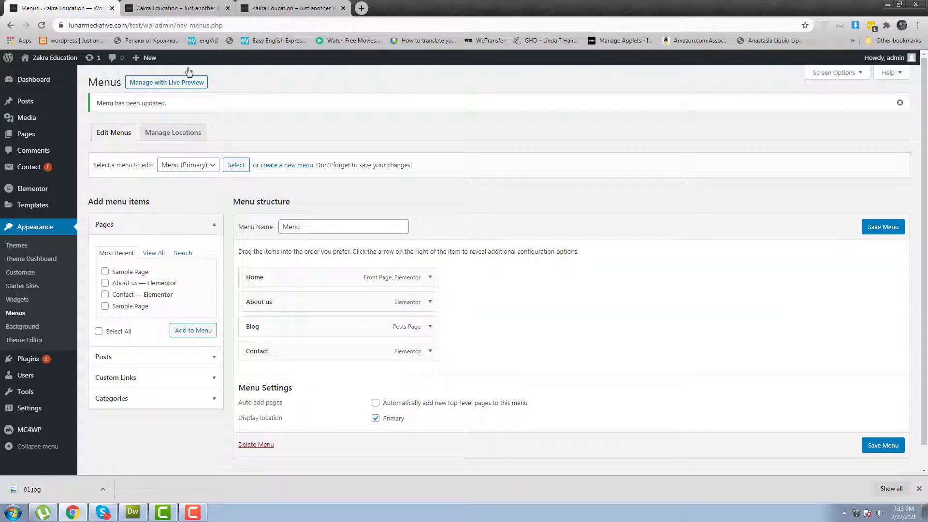
click(28, 272)
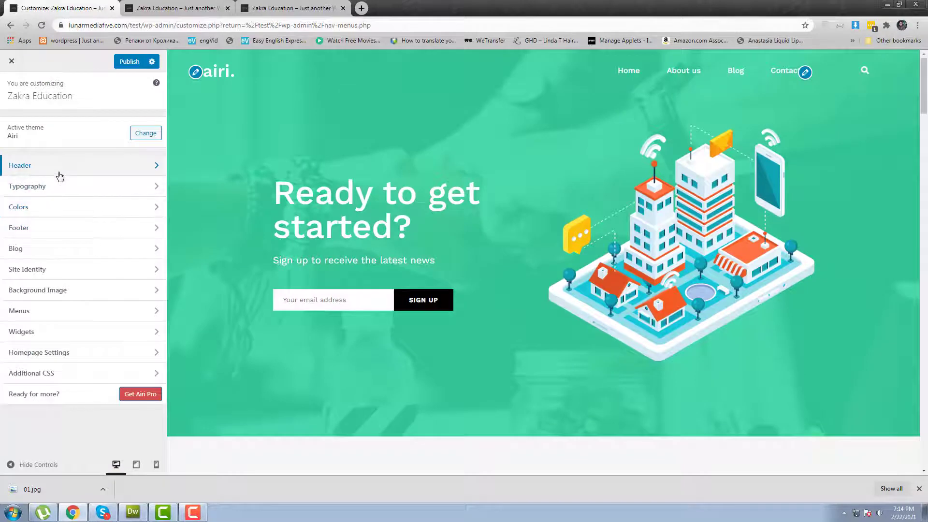
click(56, 188)
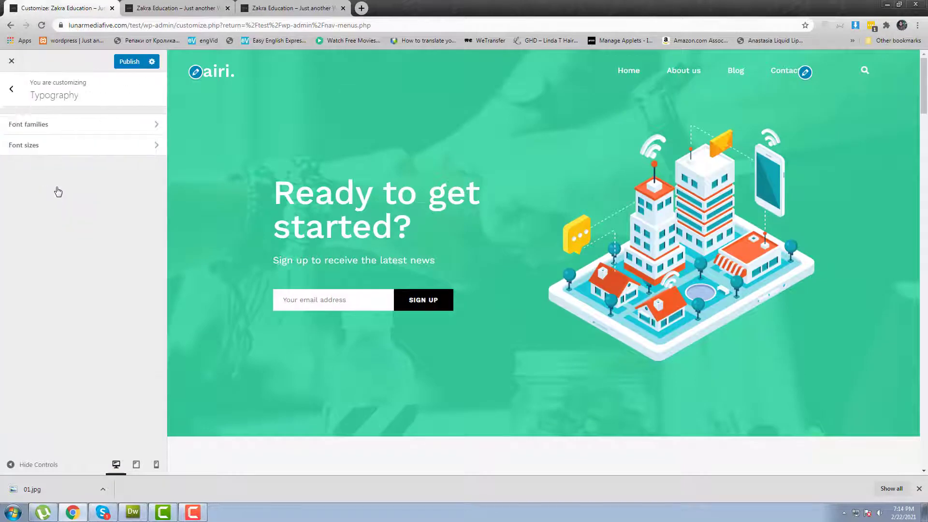
click(61, 134)
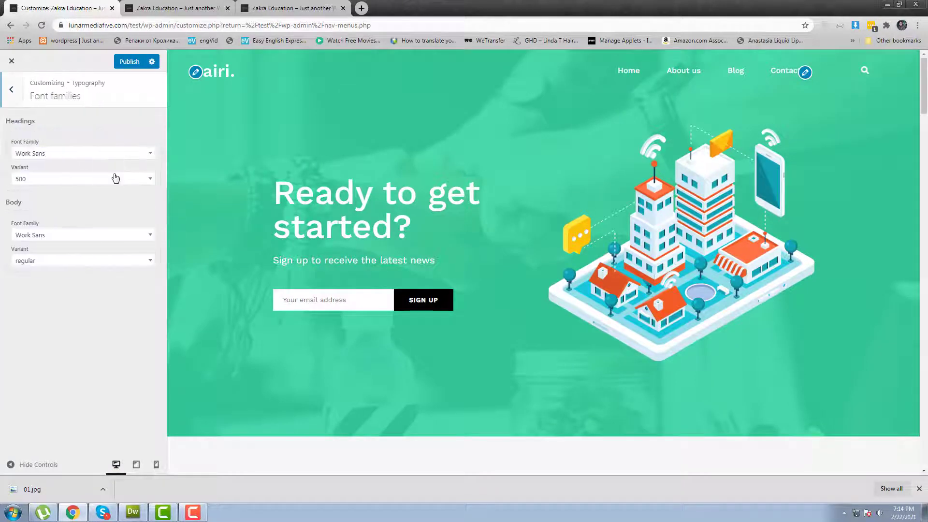
Set the headings font family to Vibes and publish the change.
click(96, 155)
scroll(99, 207, up, 3)
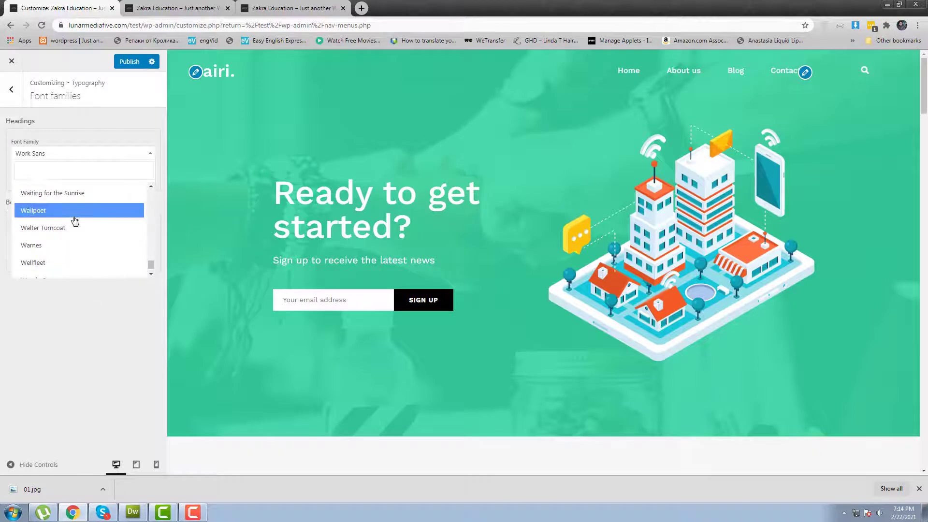
scroll(68, 253, up, 5)
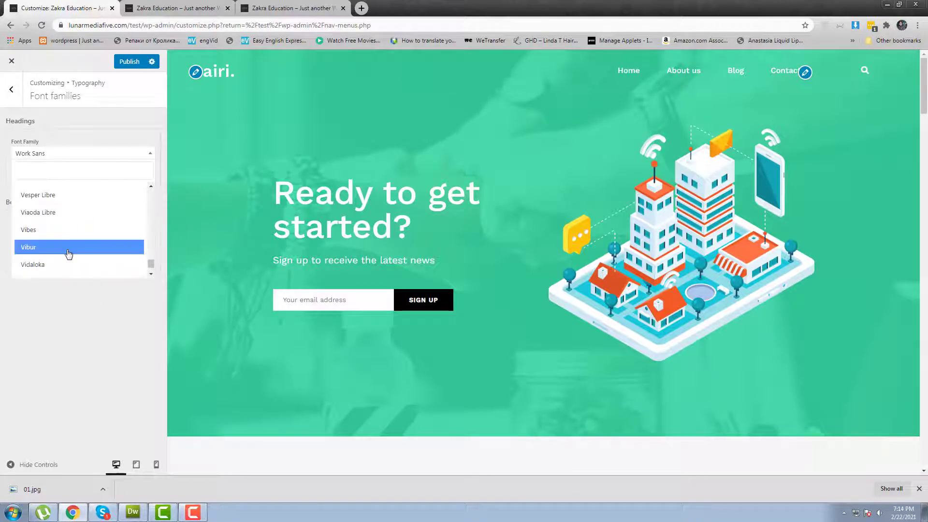
click(68, 234)
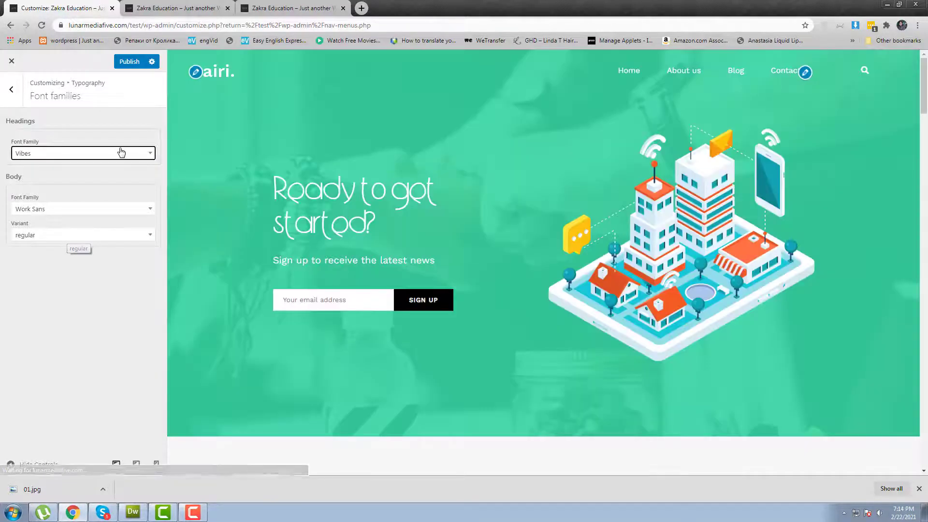
click(128, 63)
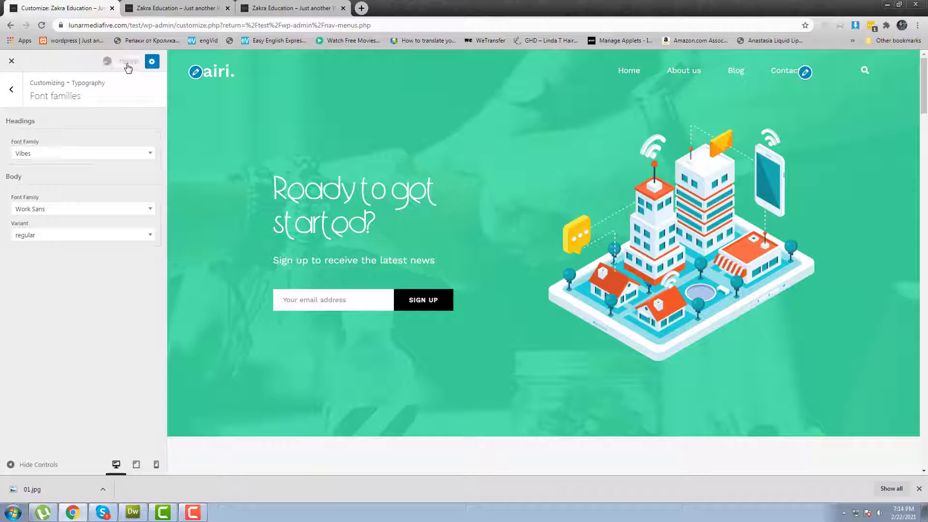
Check how the headings look in the home page preview, from the hero title down to the feature columns.
drag(348, 228, 302, 191)
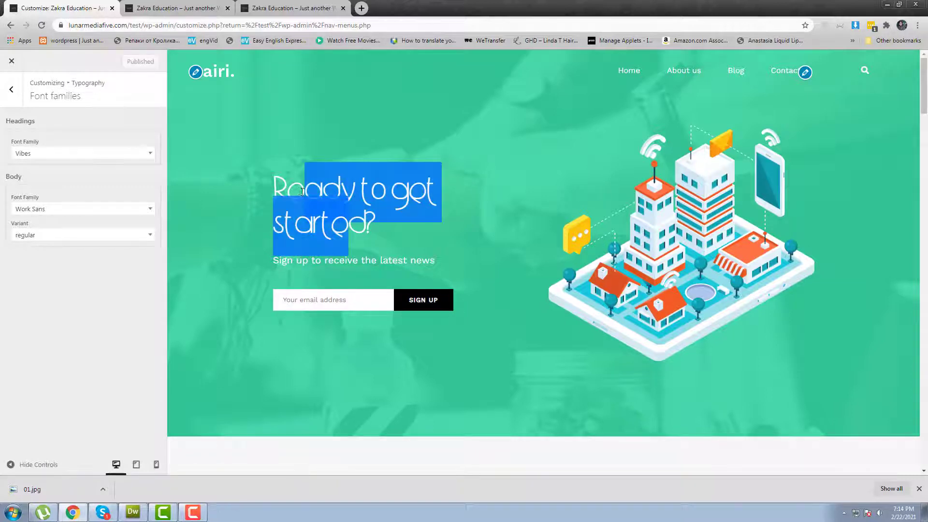
click(405, 218)
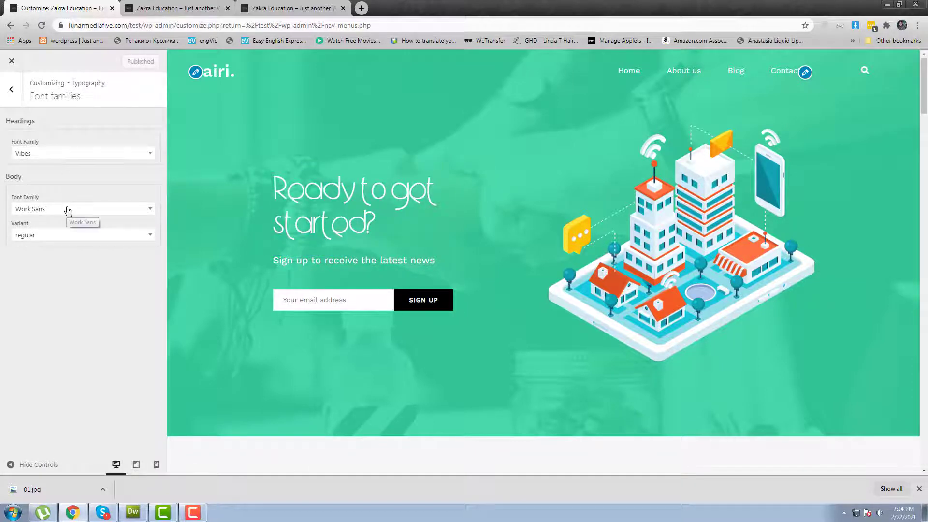
scroll(423, 250, down, 12)
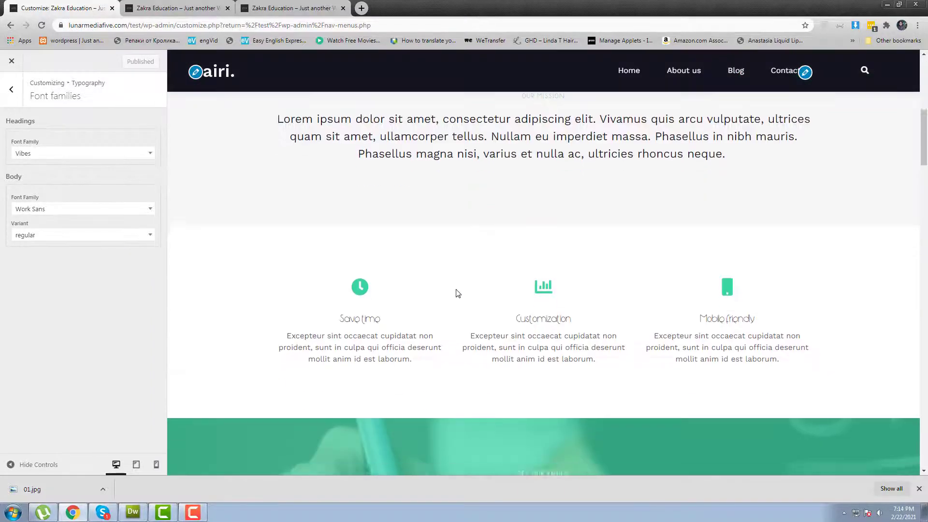
scroll(460, 294, down, 3)
scroll(459, 294, up, 15)
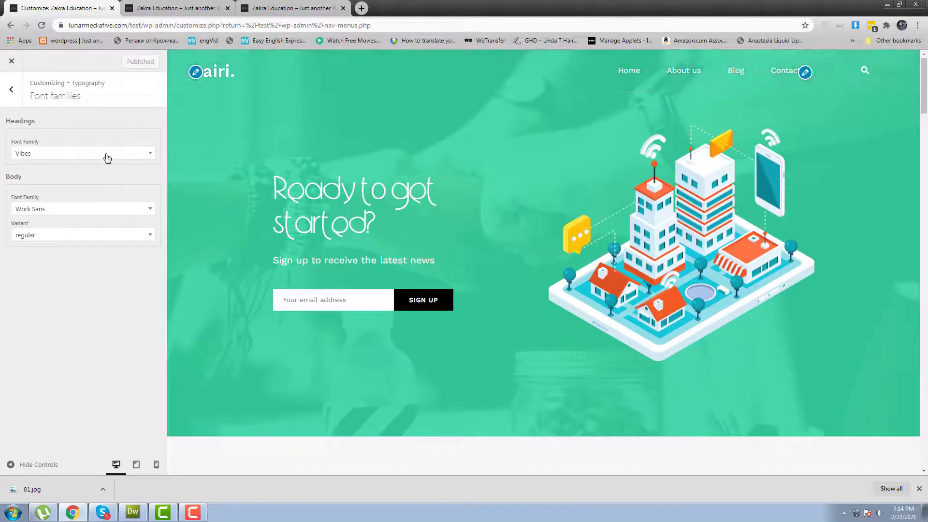
Change the headings font family to Roboto Condensed, publish it, and look at the available heading variants without changing the variant.
click(107, 154)
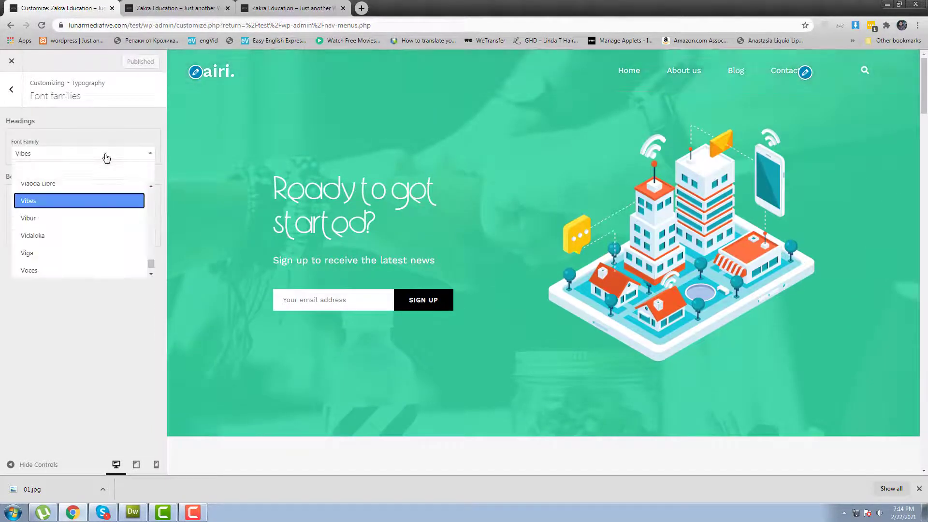
click(82, 171)
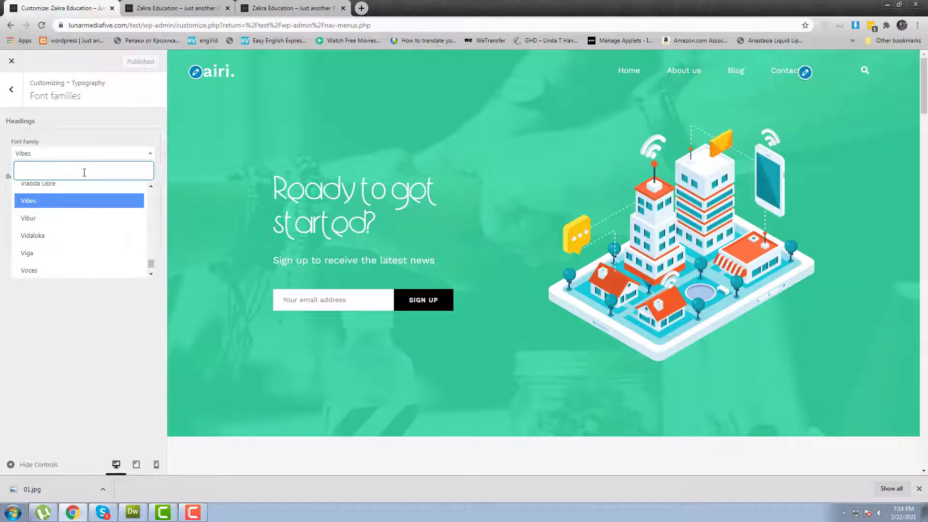
text(Robot)
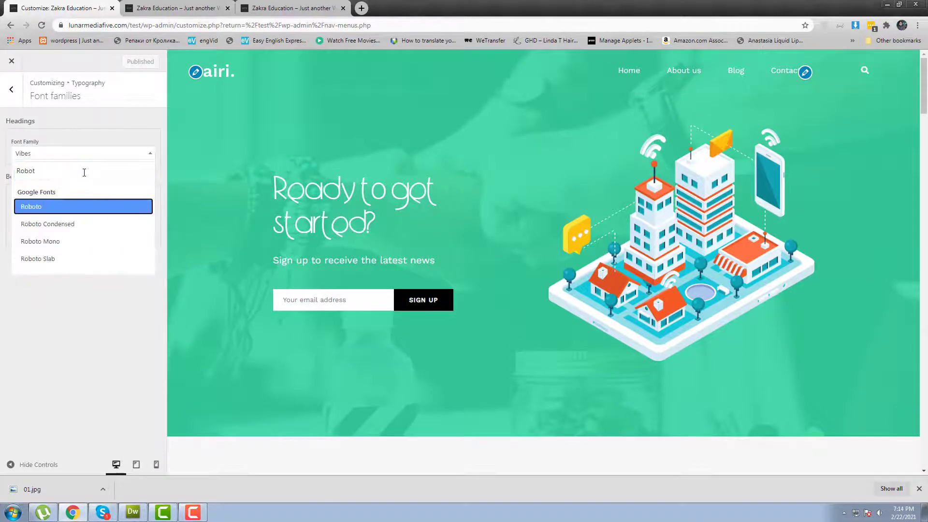
click(76, 226)
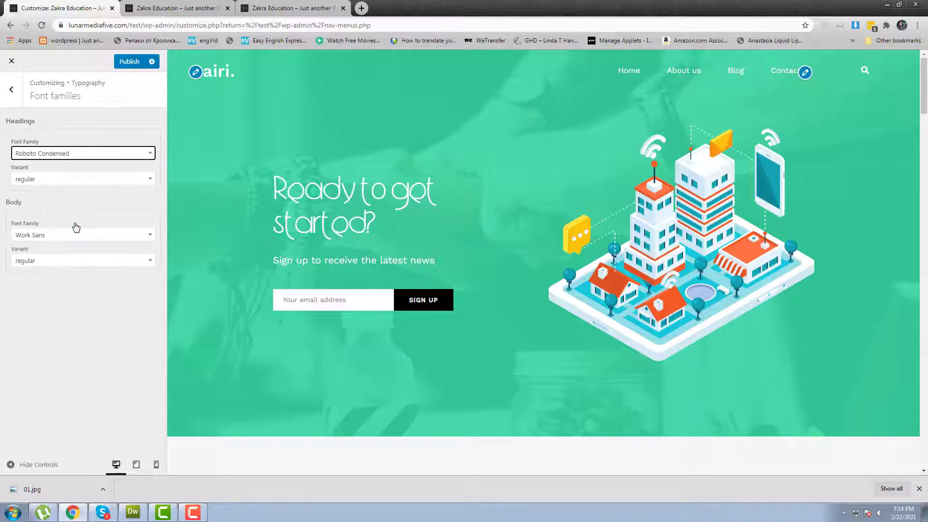
click(131, 62)
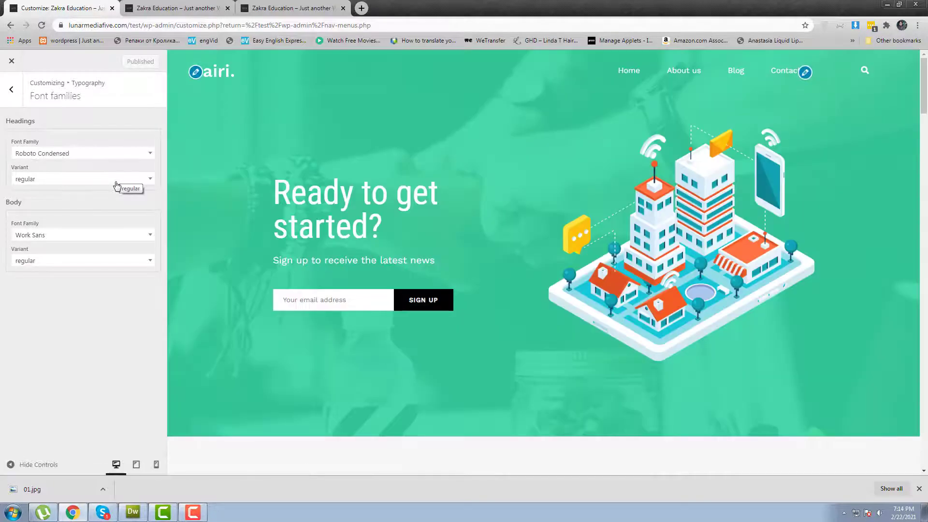
click(116, 185)
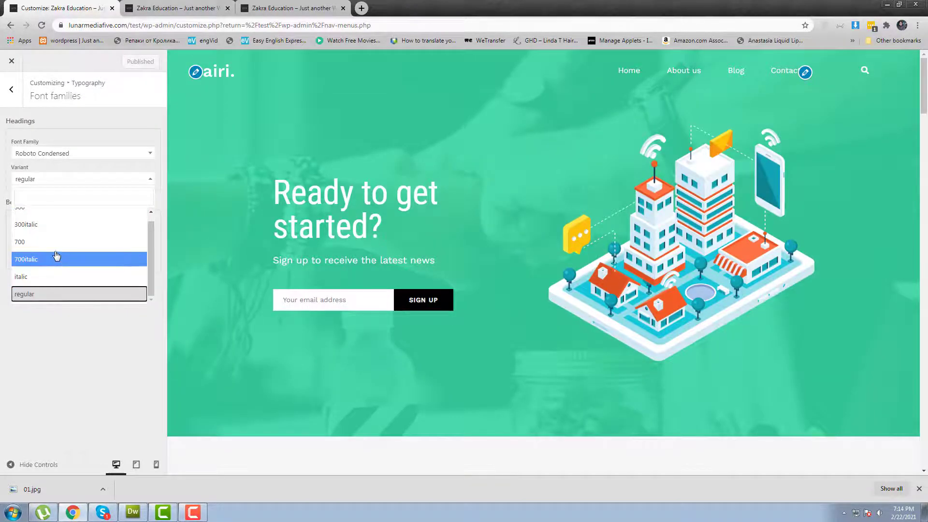
click(106, 168)
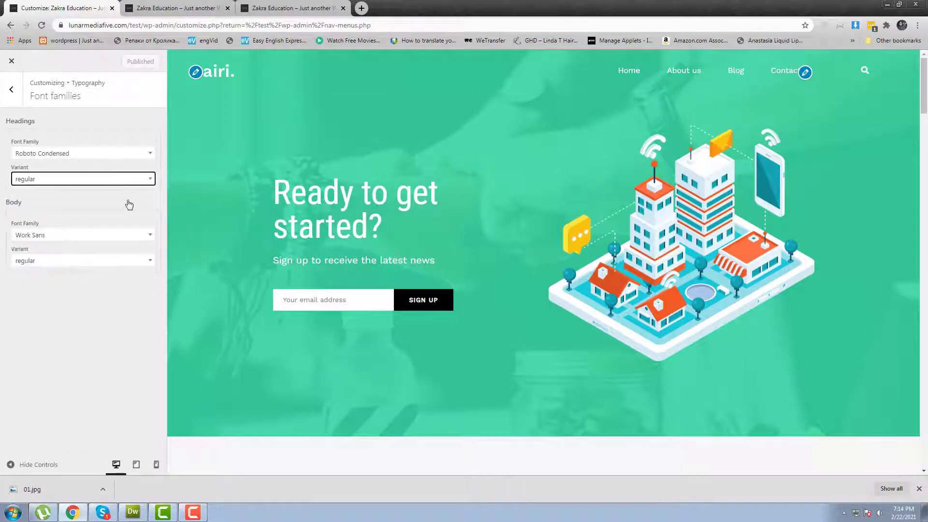
Review the general color settings and look through the home page preview down to the footer.
click(9, 89)
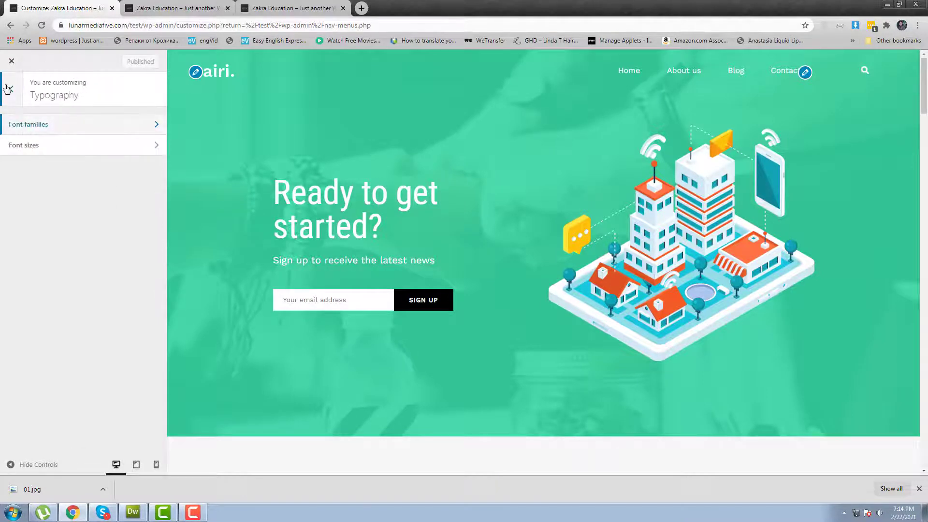
click(7, 88)
click(55, 214)
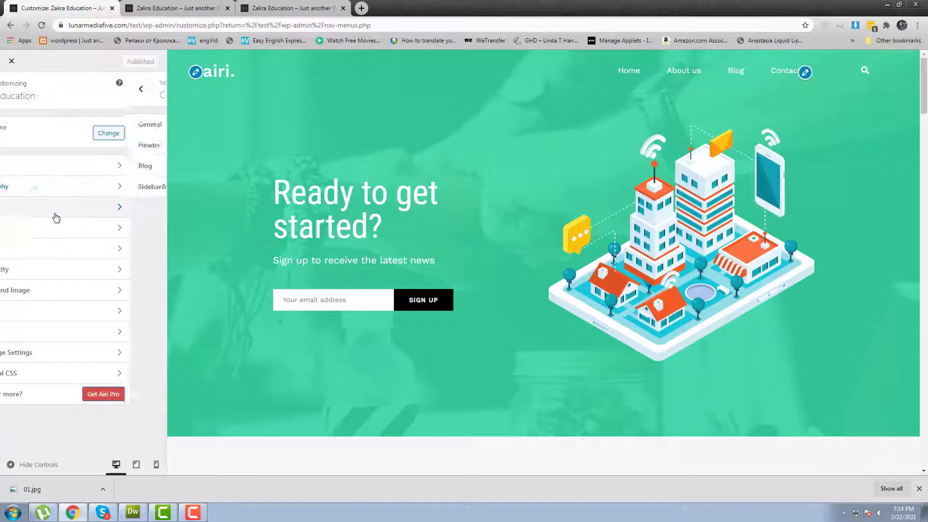
click(62, 127)
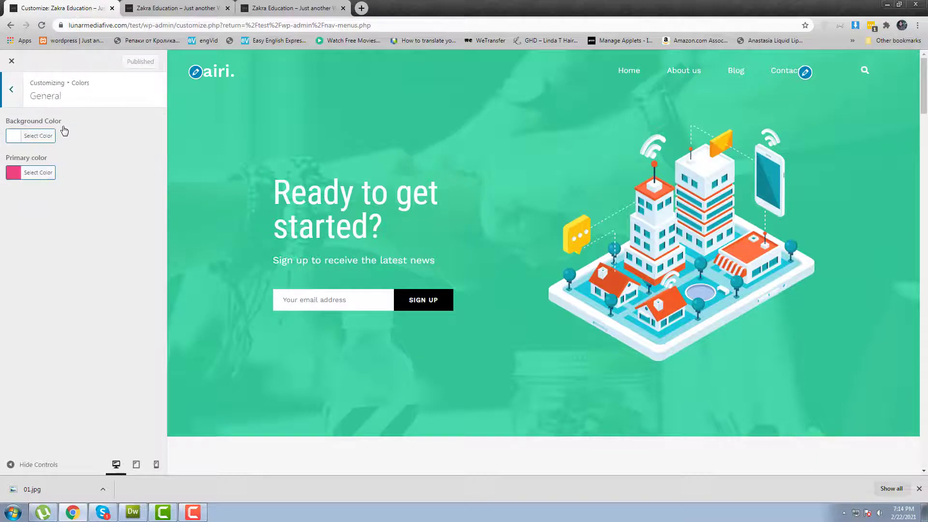
scroll(538, 237, down, 4)
scroll(537, 237, up, 4)
scroll(462, 250, down, 20)
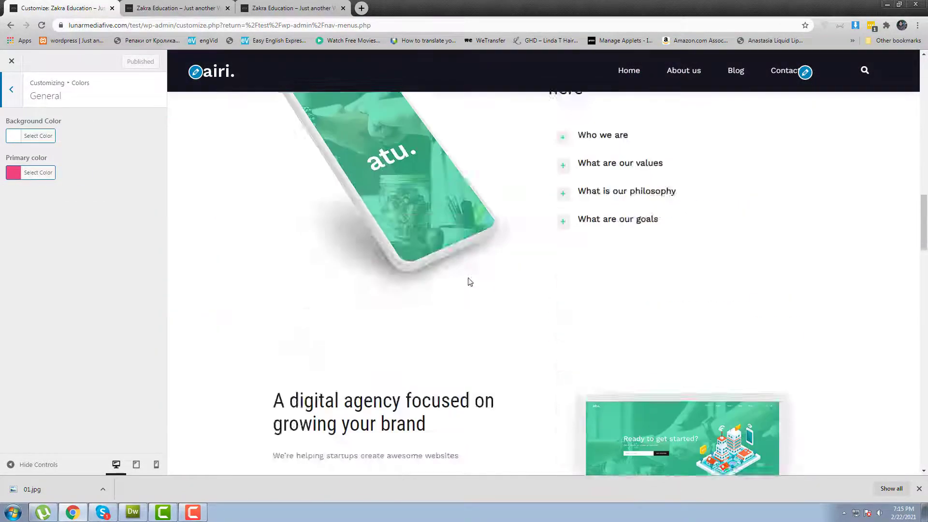
scroll(472, 289, down, 19)
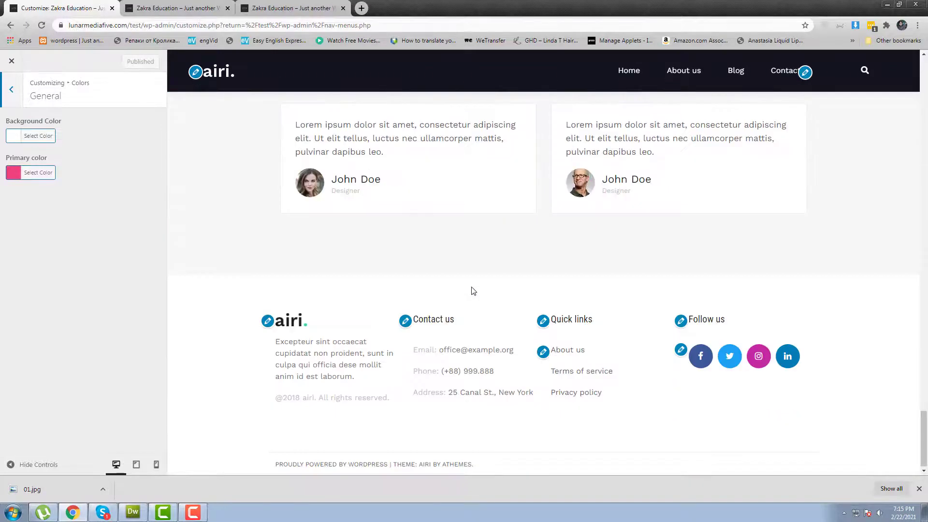
scroll(472, 292, up, 6)
Look at the blog color settings and return to the customizer's main list.
click(9, 99)
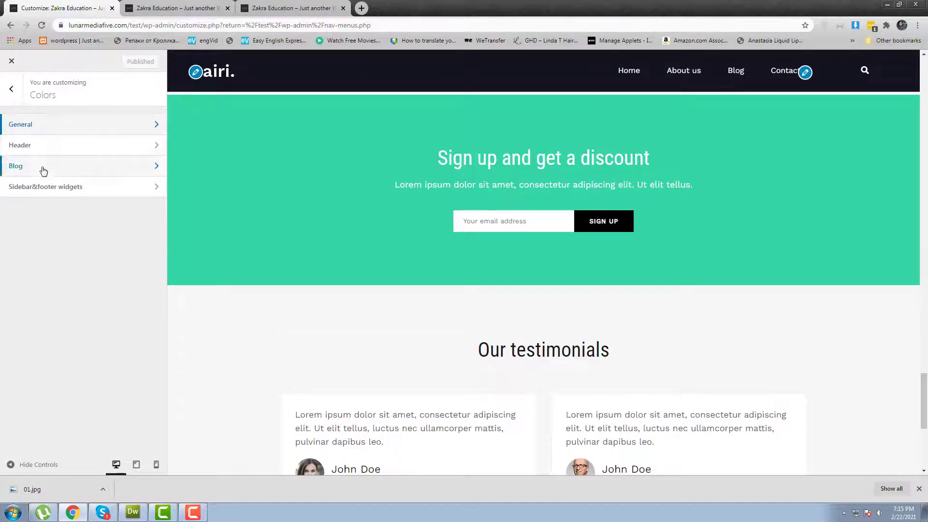
click(44, 170)
click(8, 90)
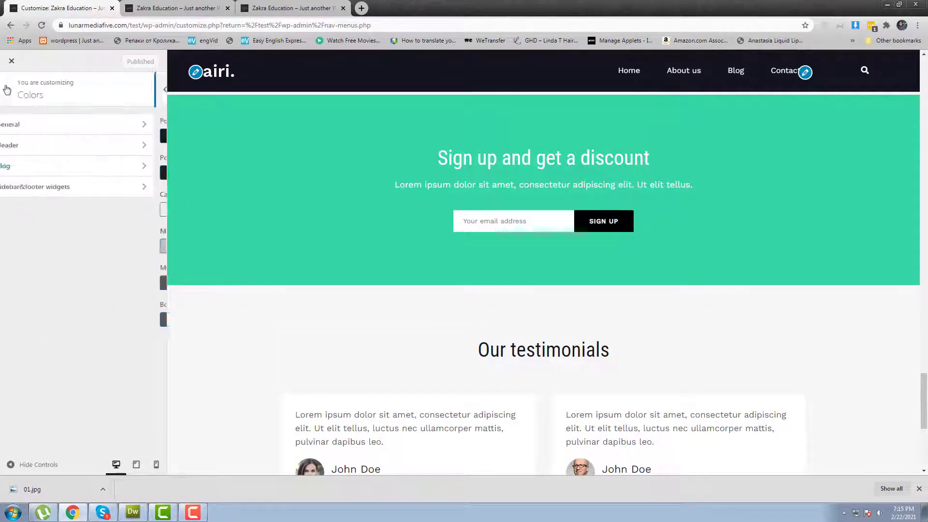
click(8, 89)
Set the number of footer widget areas to 3.
click(53, 228)
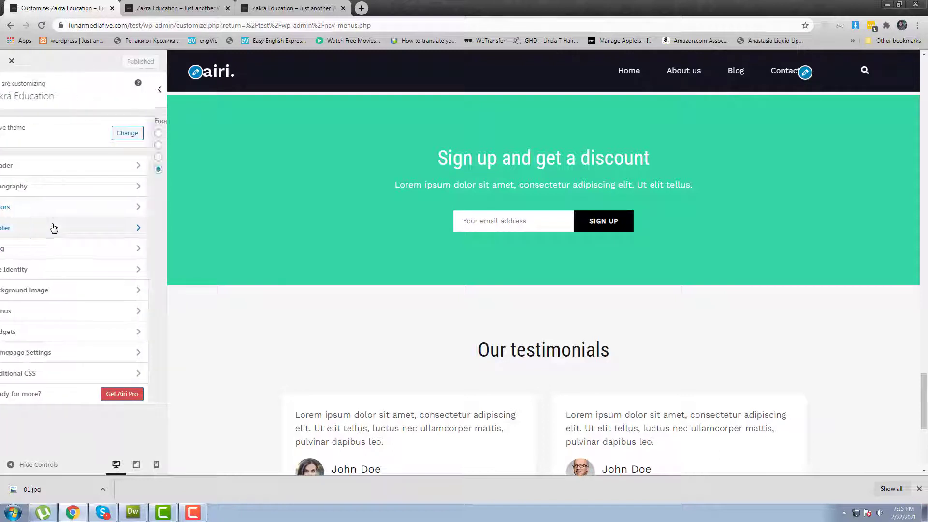
scroll(552, 352, down, 6)
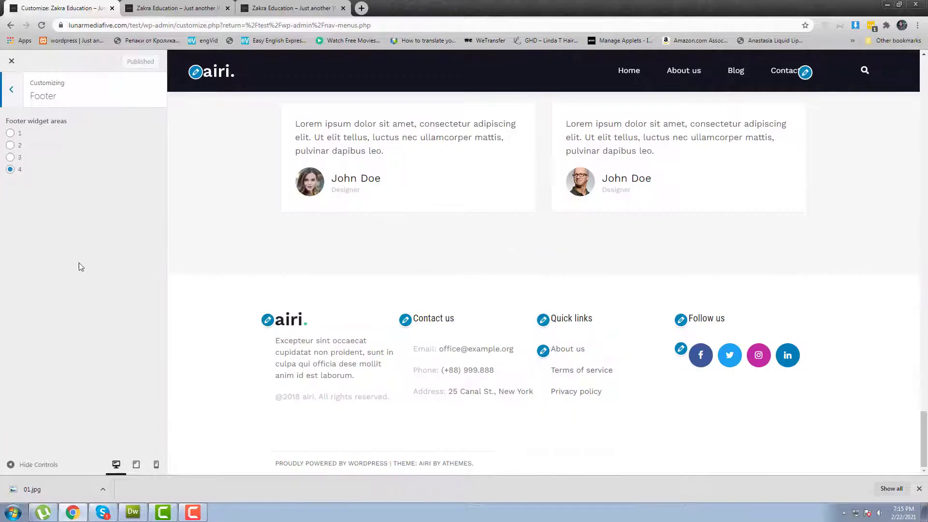
click(10, 158)
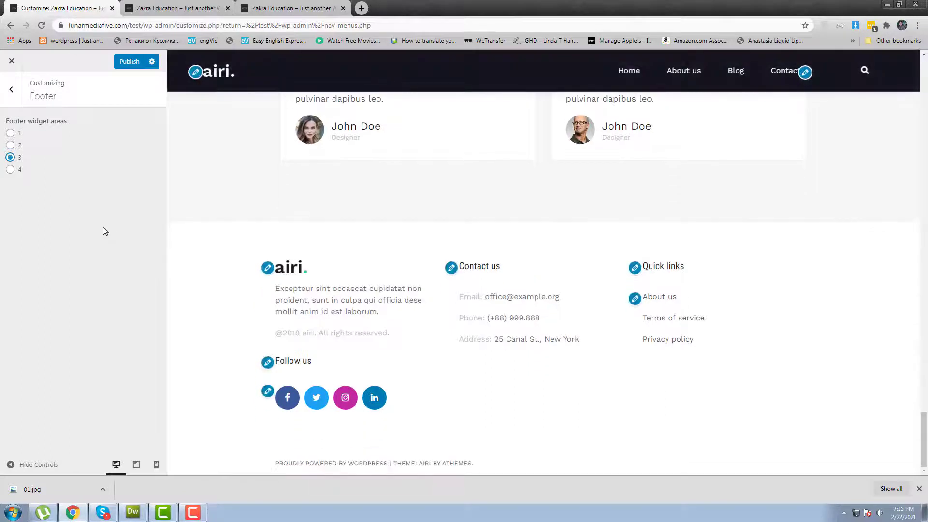
click(13, 99)
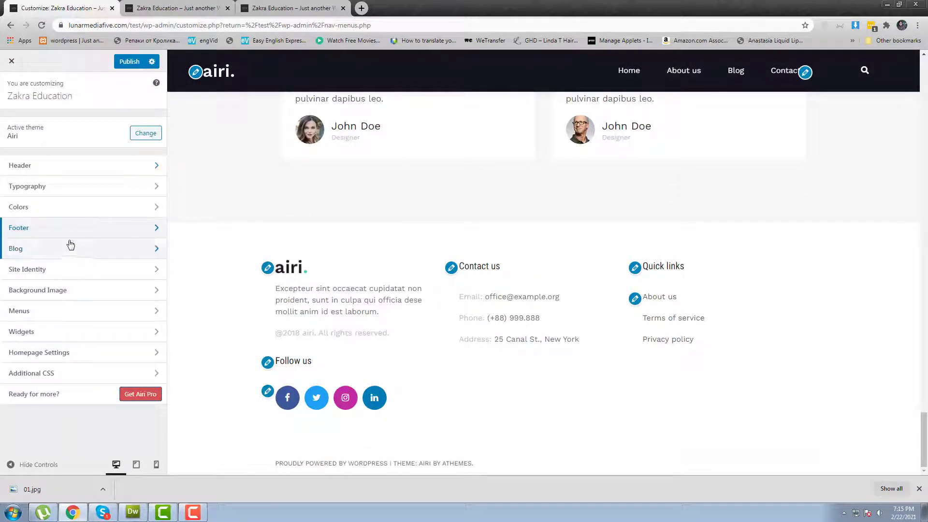
Look at the background image settings and the homepage settings.
click(83, 293)
click(14, 105)
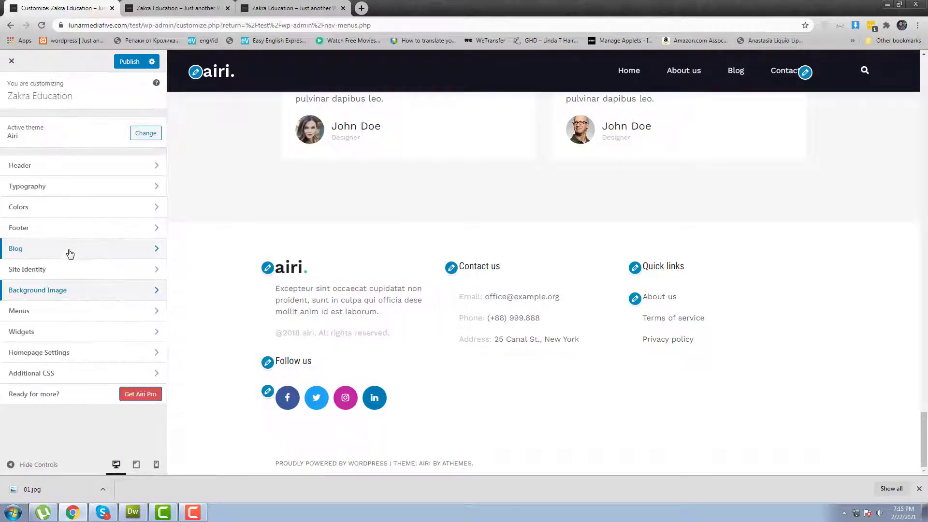
click(90, 353)
click(14, 100)
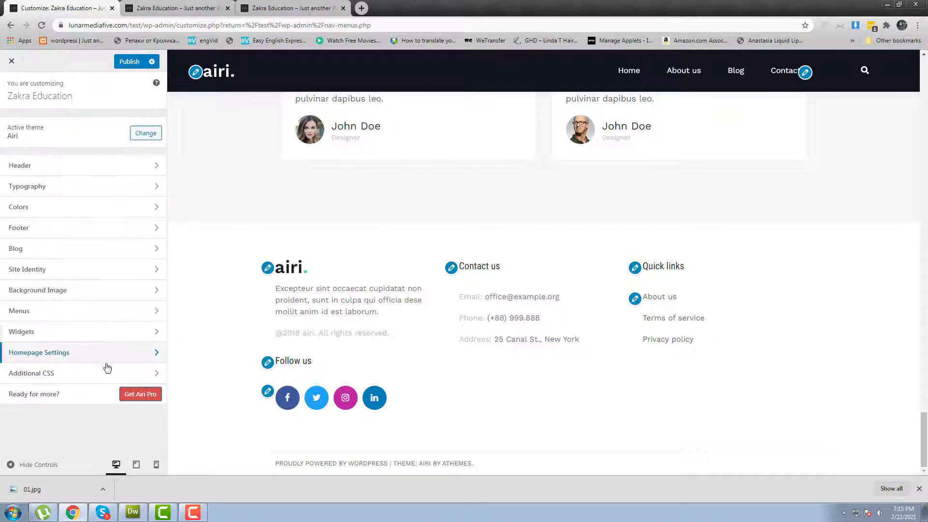
Read through the theme's additional CSS code and return to the customizer's main list.
click(83, 377)
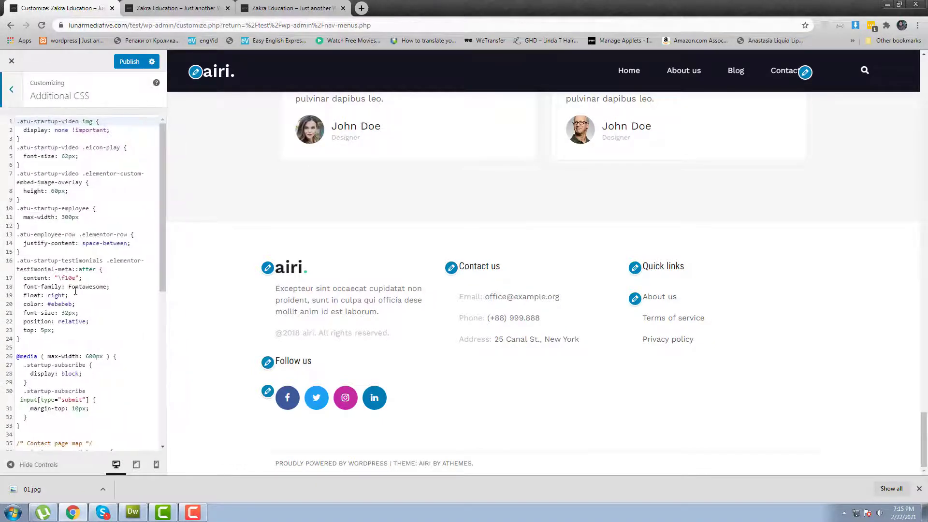
scroll(58, 193, down, 6)
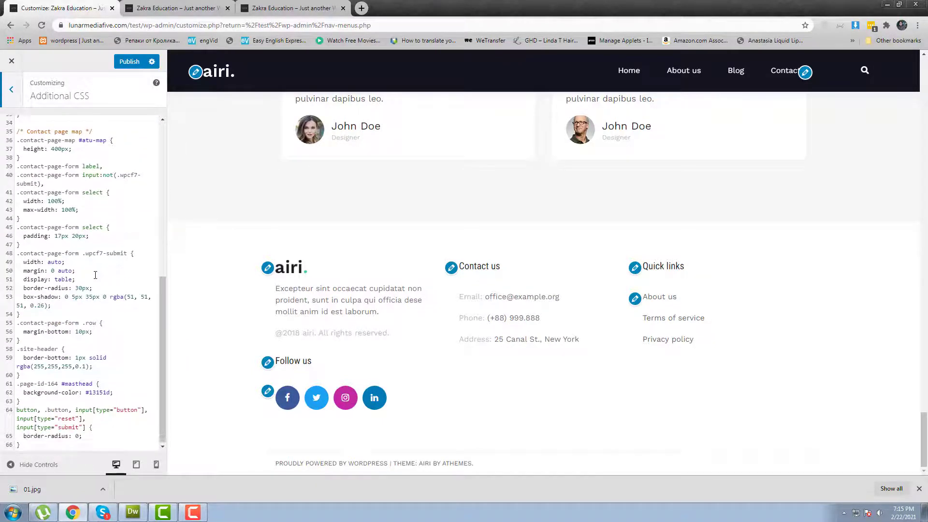
scroll(95, 262, up, 6)
click(11, 90)
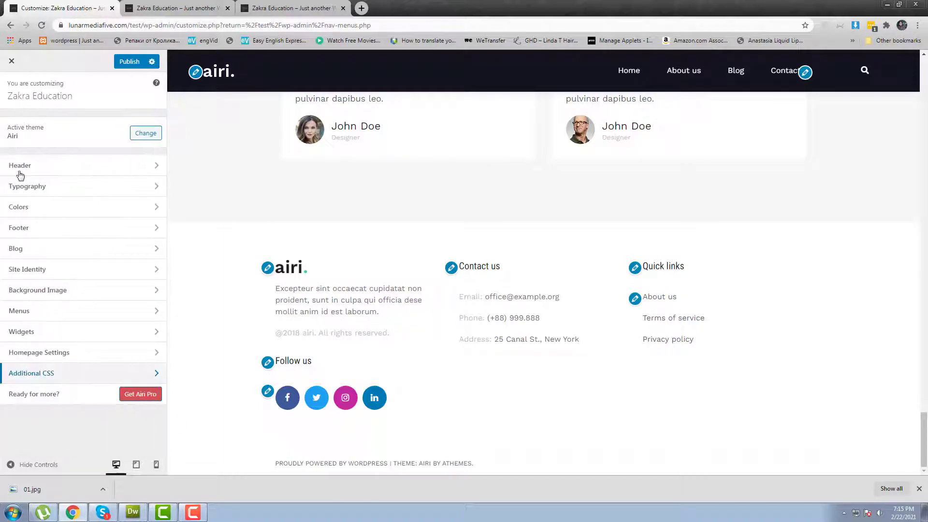
Open the live homepage and emulate a mobile device view of it with a viewport of about 429 by 720 pixels.
click(161, 6)
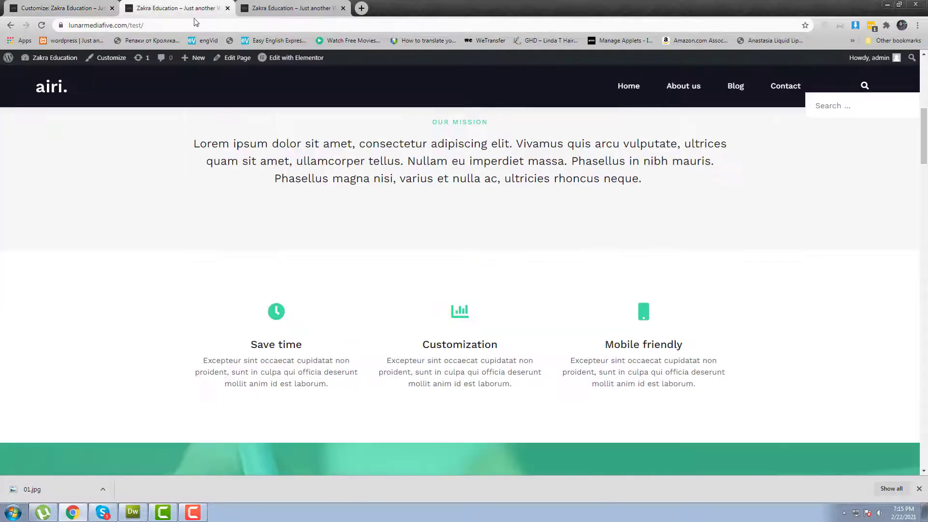
scroll(445, 289, up, 5)
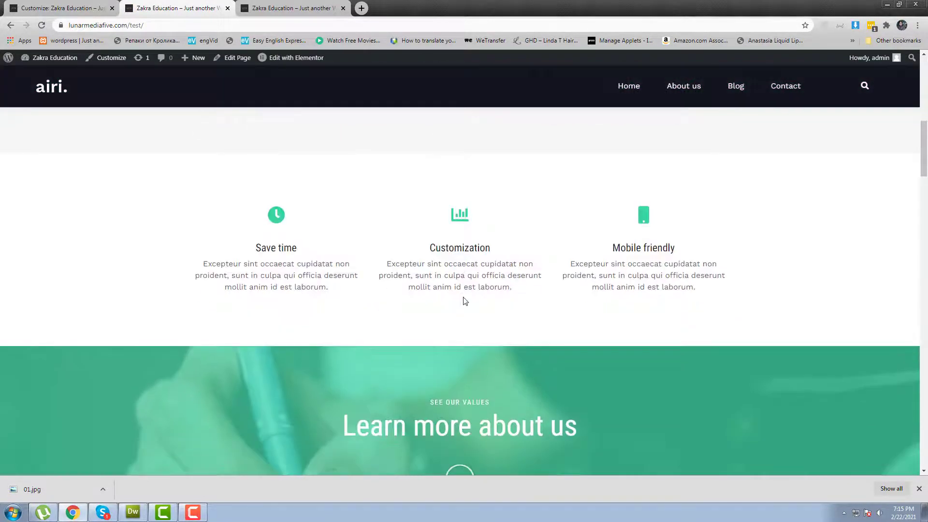
scroll(463, 298, up, 5)
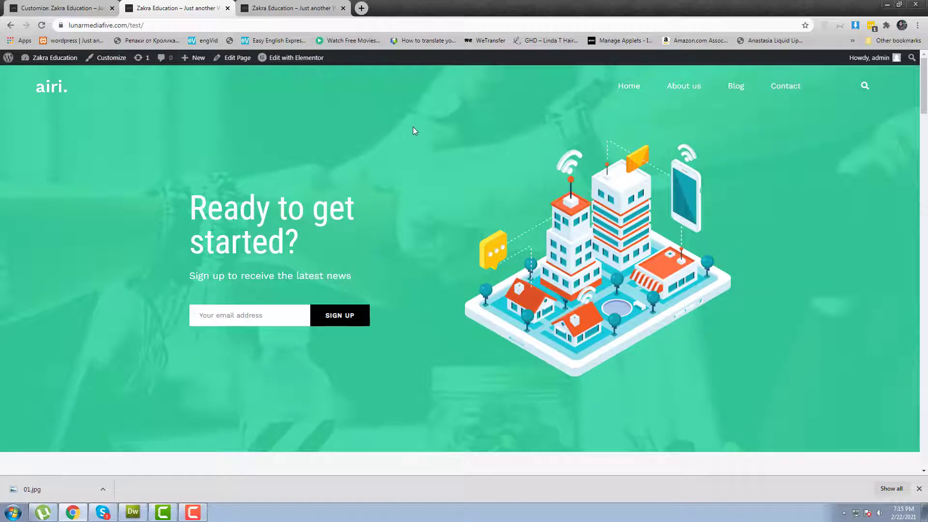
right_click(413, 131)
click(446, 273)
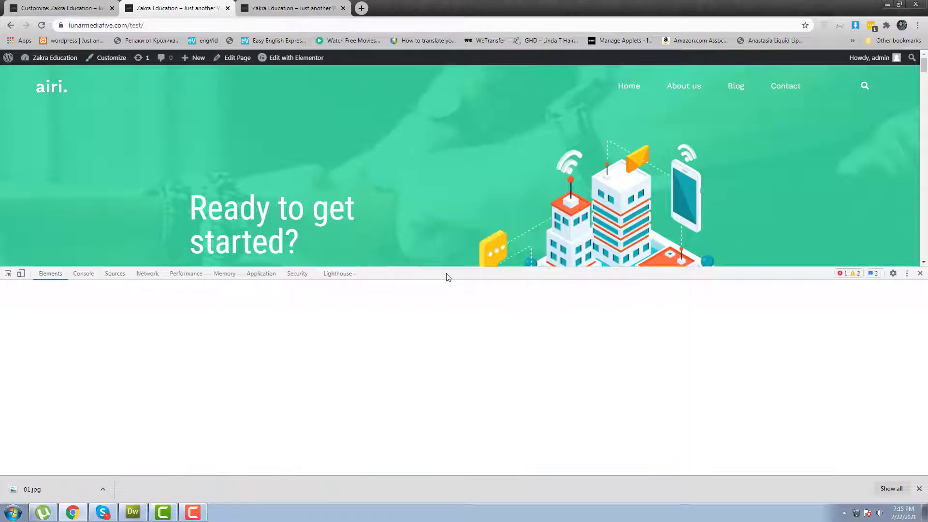
click(20, 274)
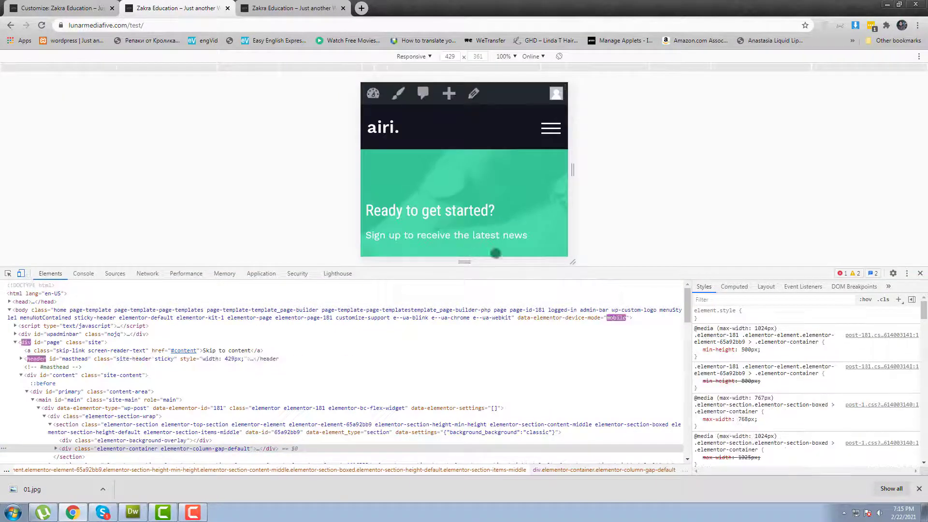
drag(495, 267, 495, 441)
Check the homepage's mobile layout from the hero down to the footer, opening and closing the mobile navigation menu.
scroll(472, 278, down, 3)
scroll(473, 278, up, 3)
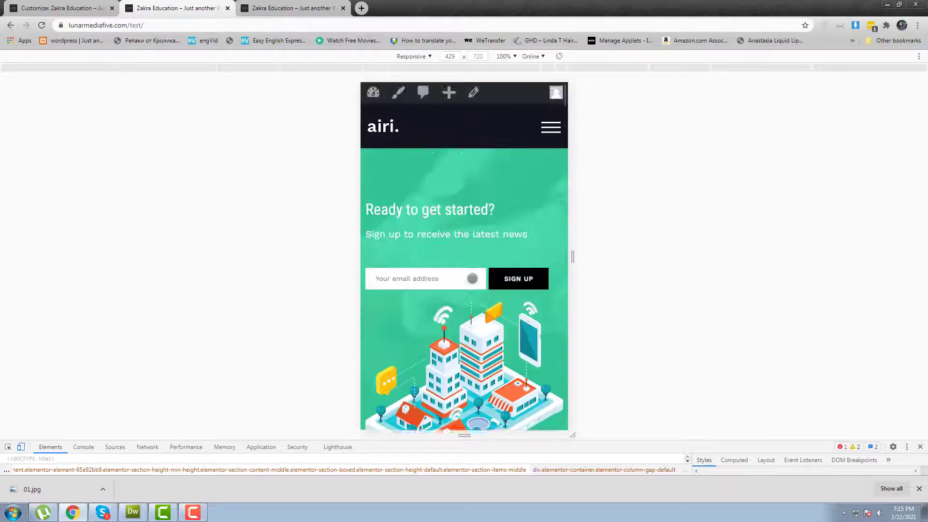
click(551, 128)
click(551, 128)
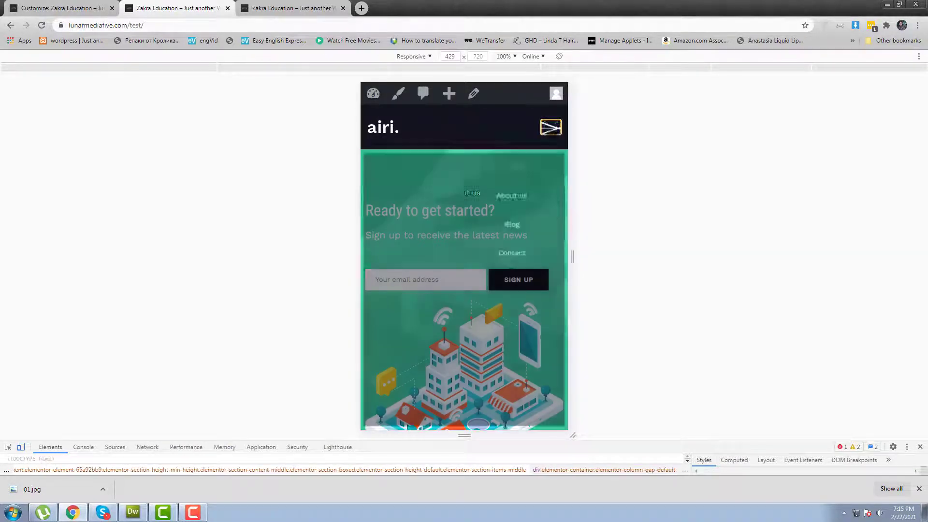
scroll(512, 292, down, 10)
scroll(511, 292, down, 20)
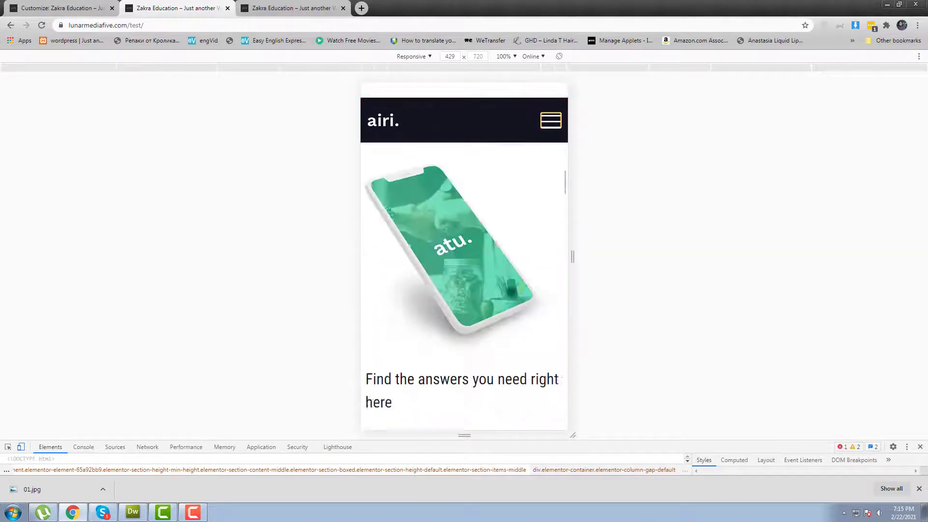
scroll(512, 293, down, 20)
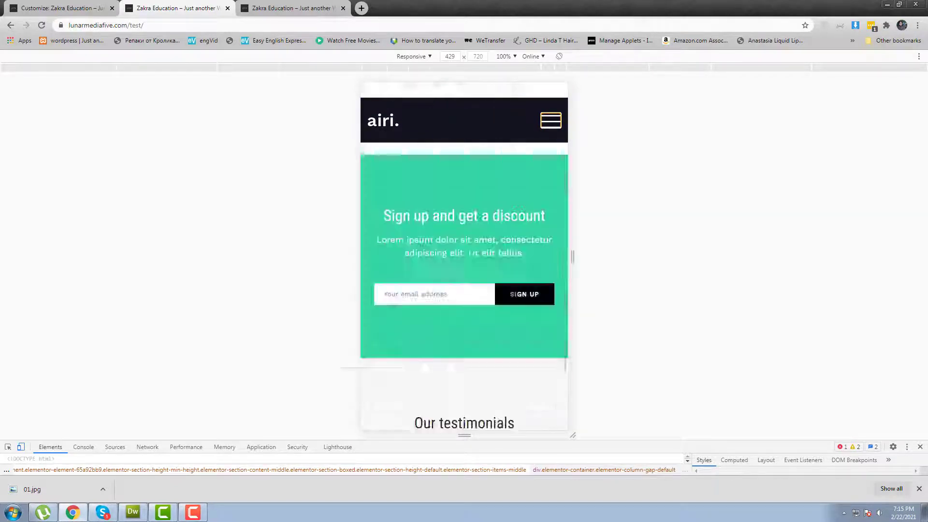
Turn off the device emulation and reload the homepage in its desktop layout.
click(21, 447)
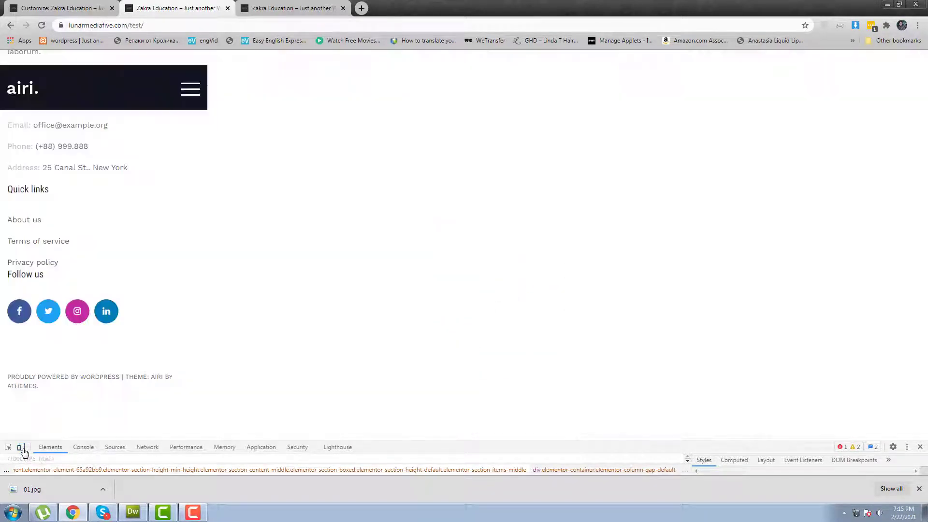
scroll(480, 300, up, 20)
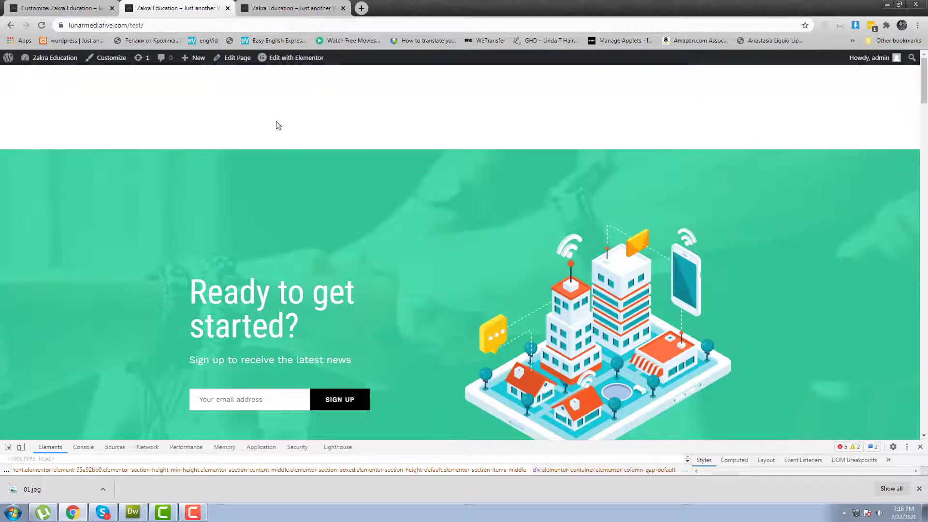
right_click(278, 125)
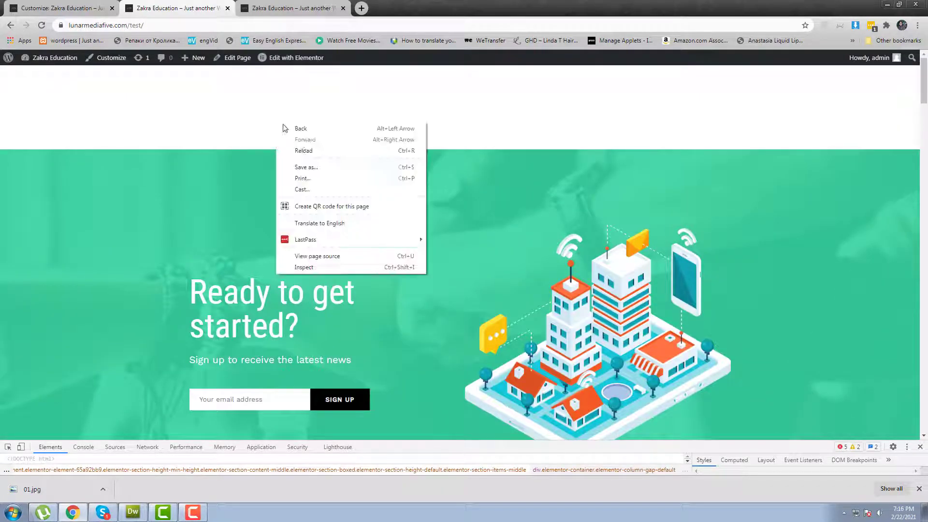
click(306, 150)
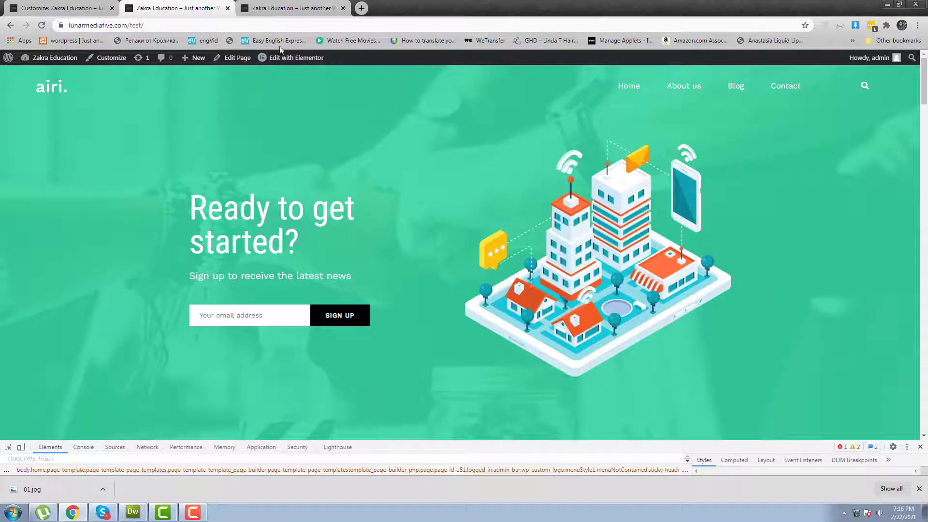
Open the homepage for editing with Elementor in a new browser tab and dismiss the Flexbox Changes note.
right_click(279, 58)
click(292, 65)
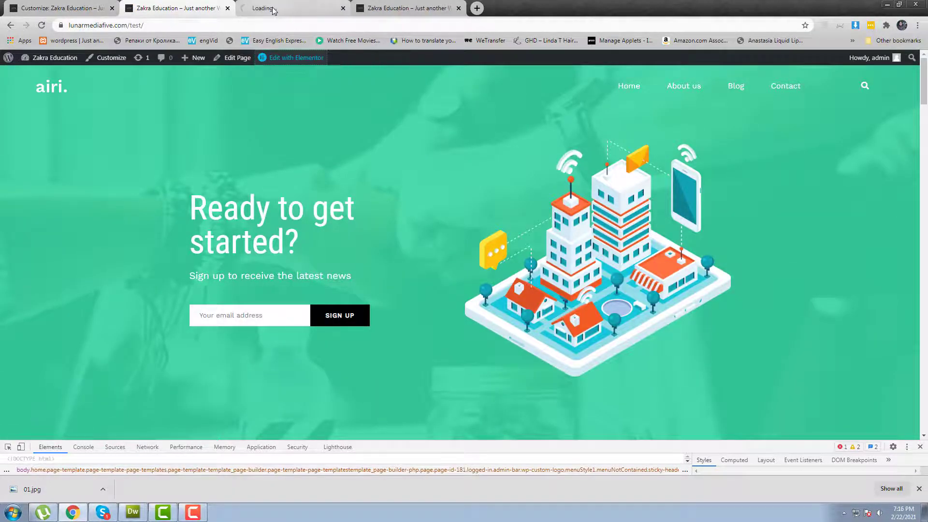
click(288, 4)
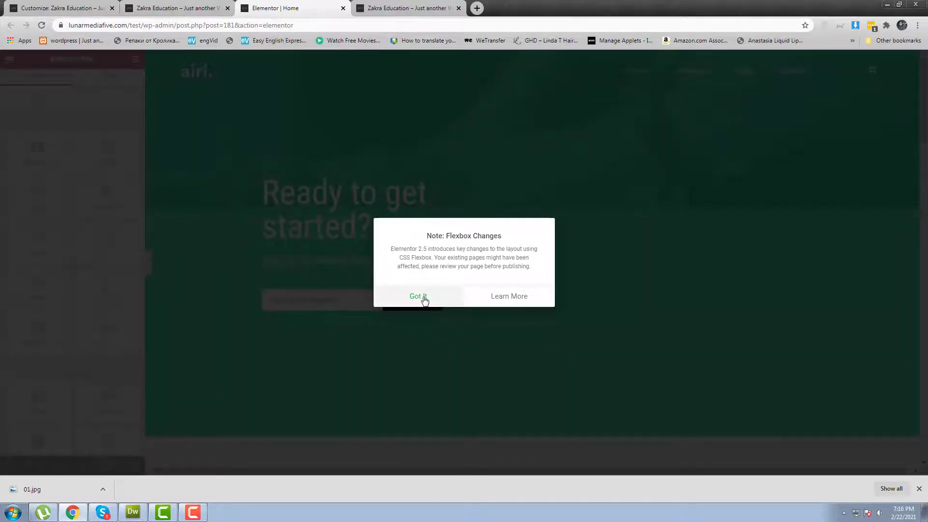
click(418, 296)
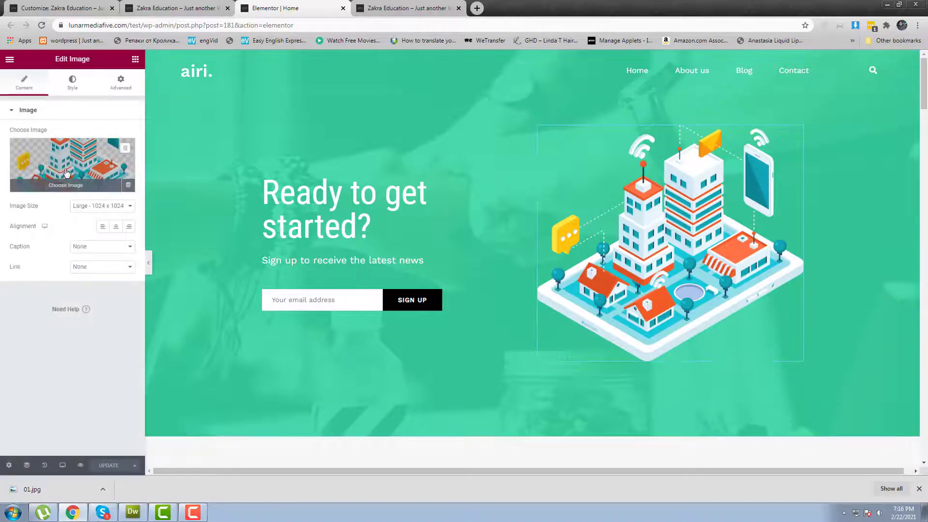
Replace the hero section's city illustration with the photo of peaches and leaves from the media library.
click(67, 173)
click(90, 101)
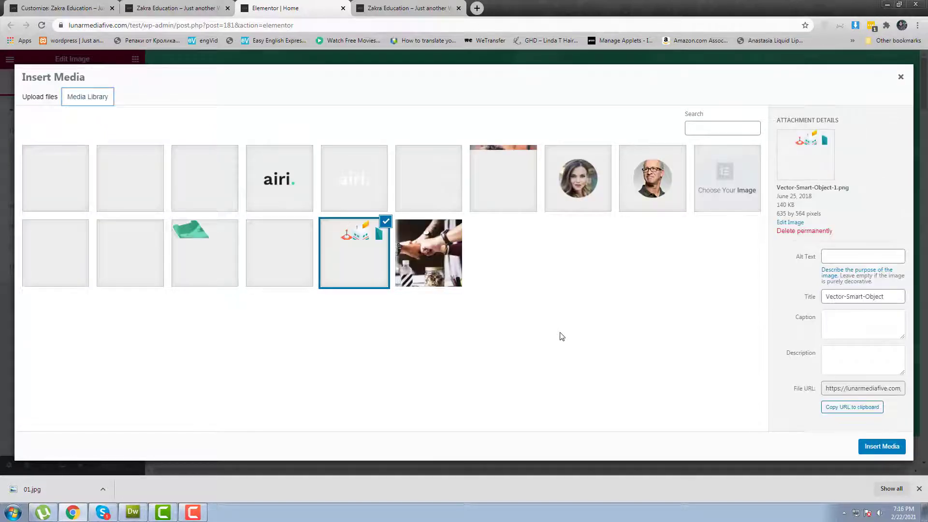
click(424, 263)
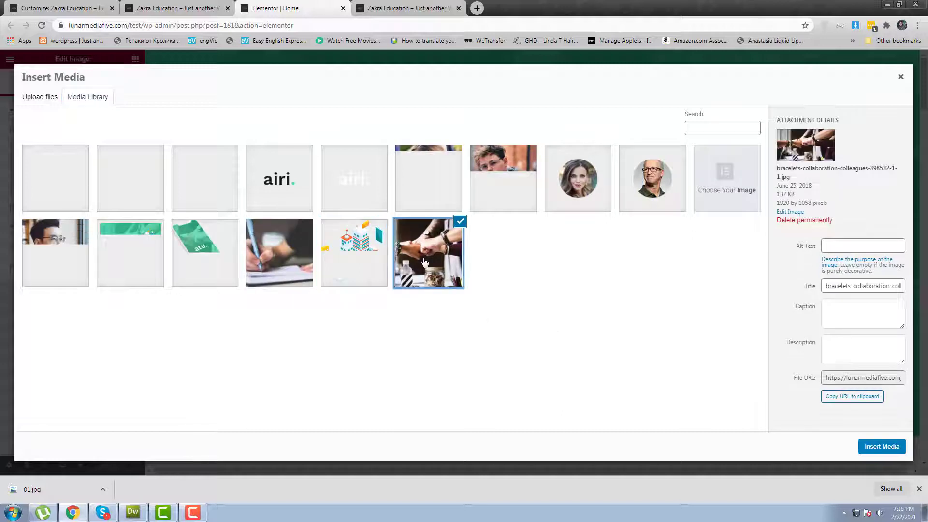
click(66, 256)
click(134, 207)
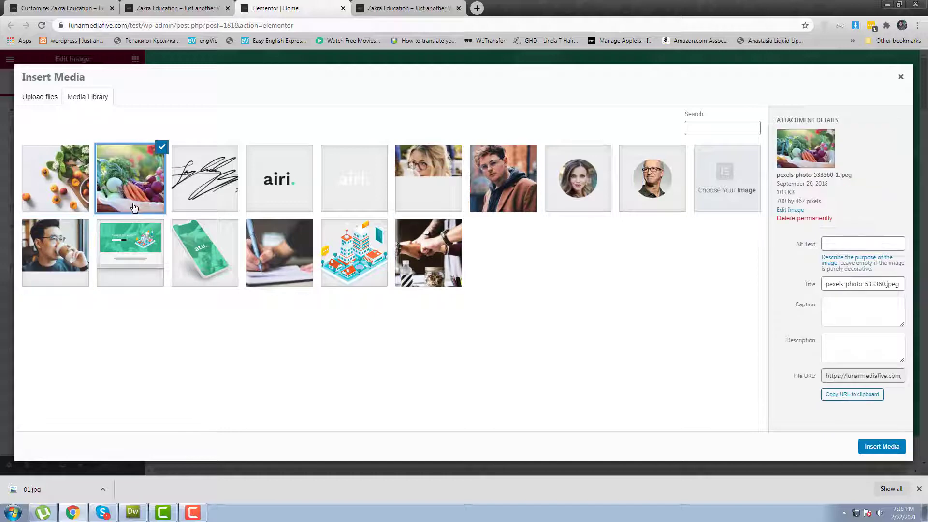
click(73, 202)
click(862, 446)
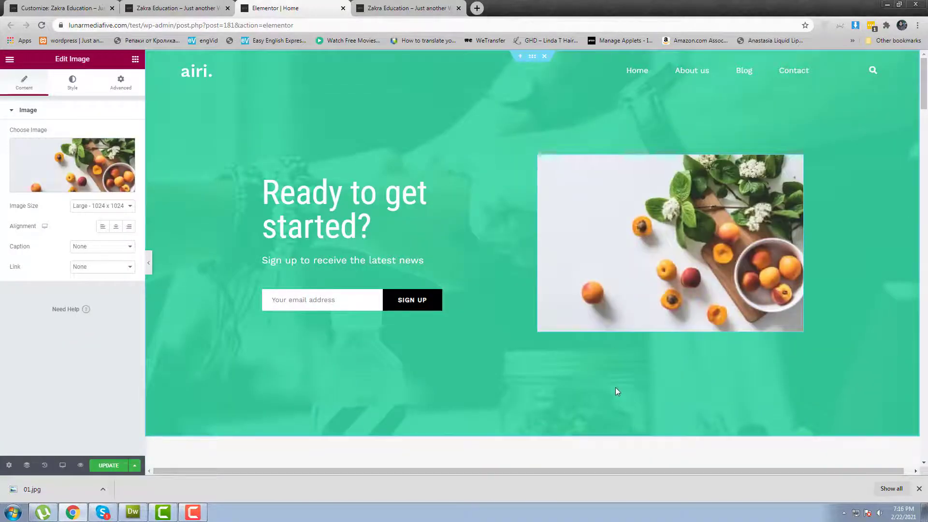
Look through the editable homepage sections, from the Our Mission text to the Our team section.
scroll(475, 363, down, 4)
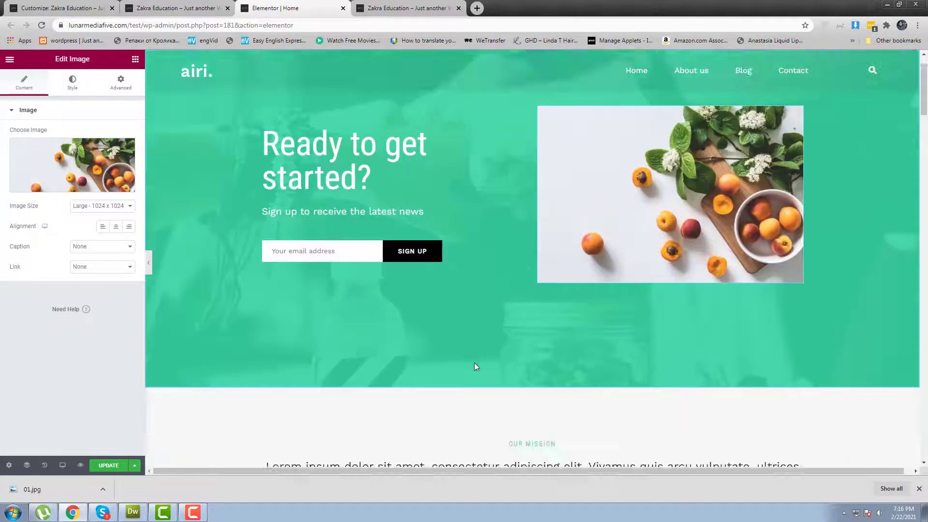
click(473, 355)
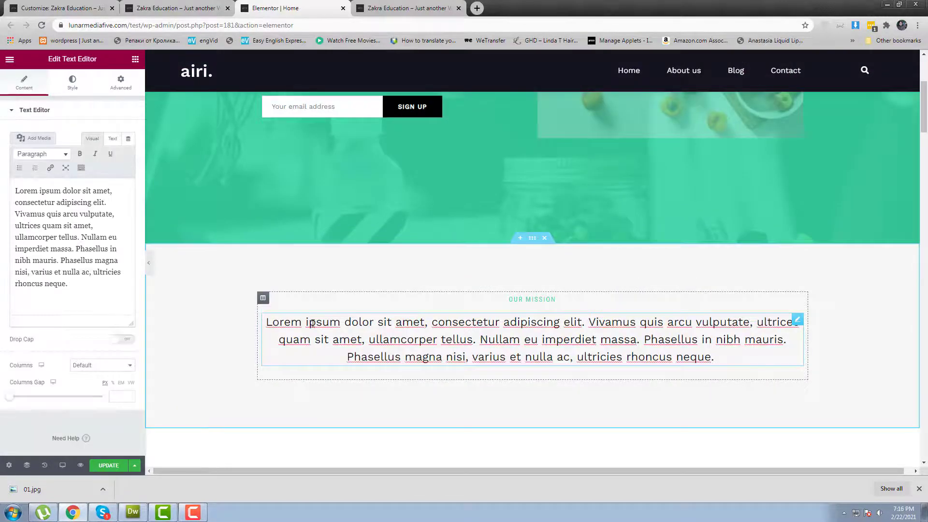
scroll(437, 356, down, 8)
scroll(438, 357, down, 20)
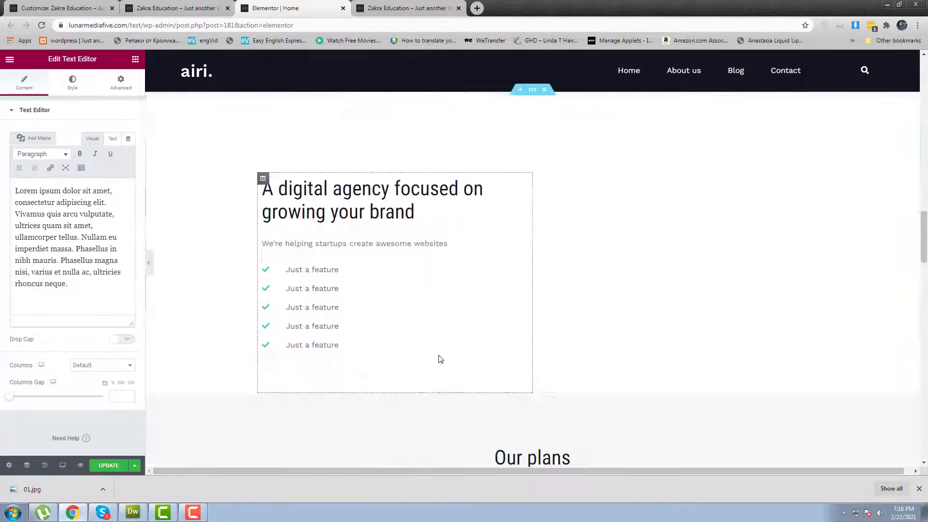
scroll(438, 358, down, 10)
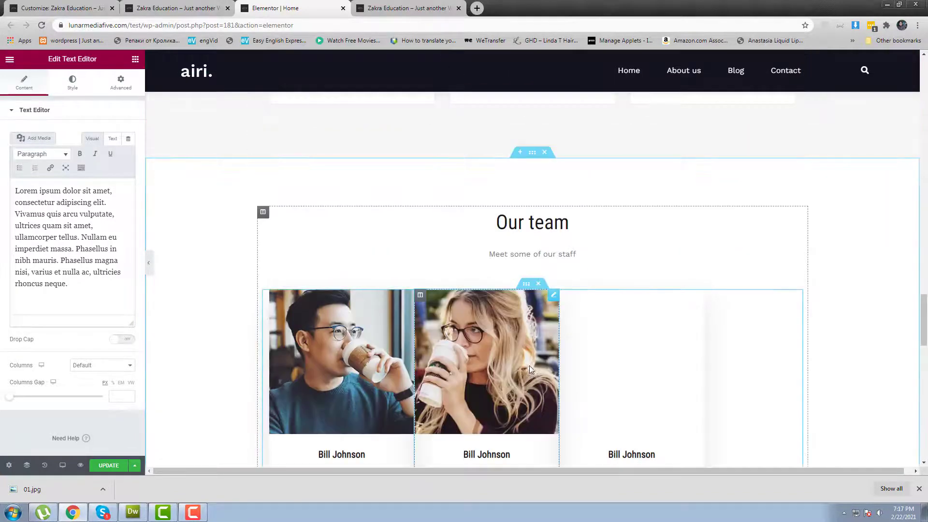
scroll(484, 362, down, 4)
scroll(508, 319, up, 2)
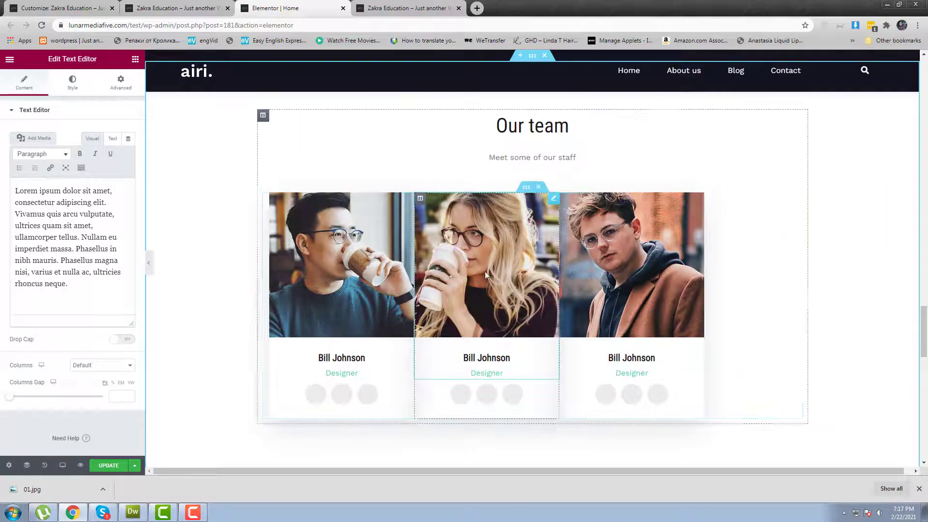
Set the content width of the inner section holding the team members to Full Width.
click(525, 189)
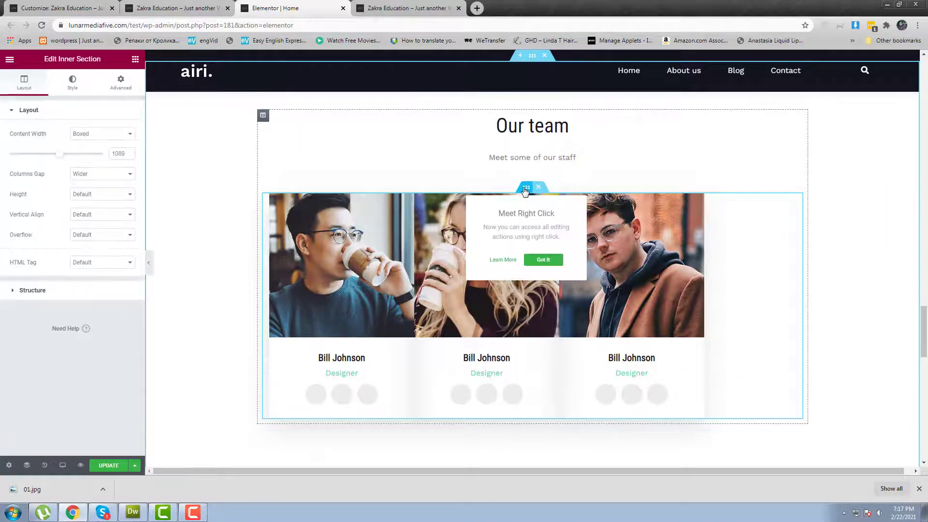
click(93, 140)
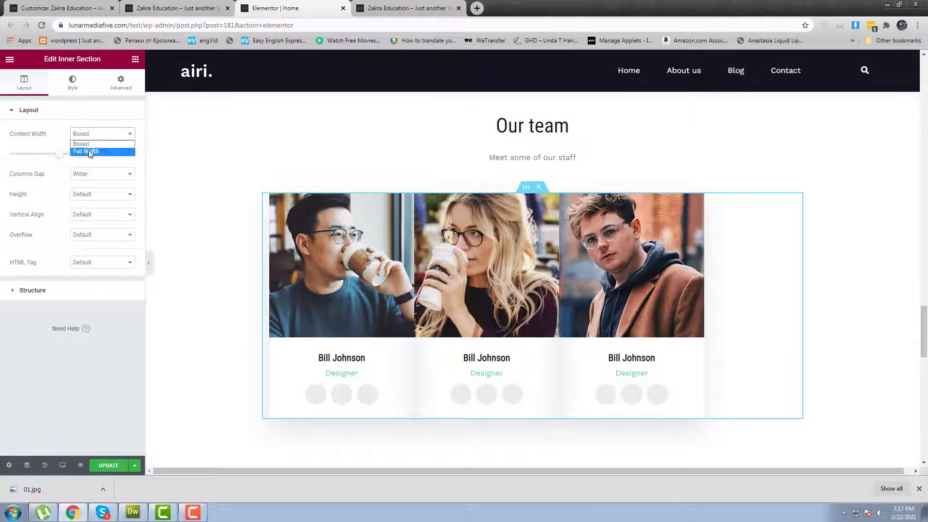
click(90, 151)
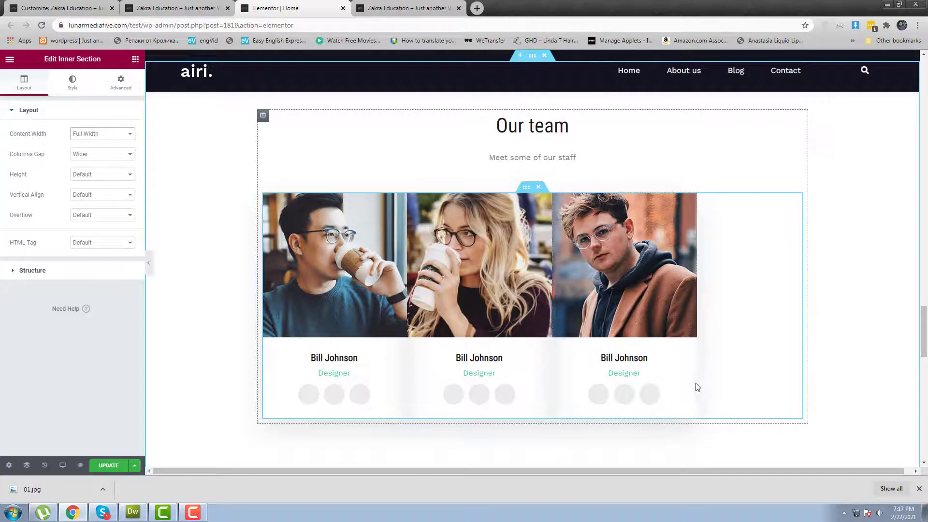
Try duplicating the third team member's image box in the Our team section and delete the copy.
click(72, 84)
click(592, 257)
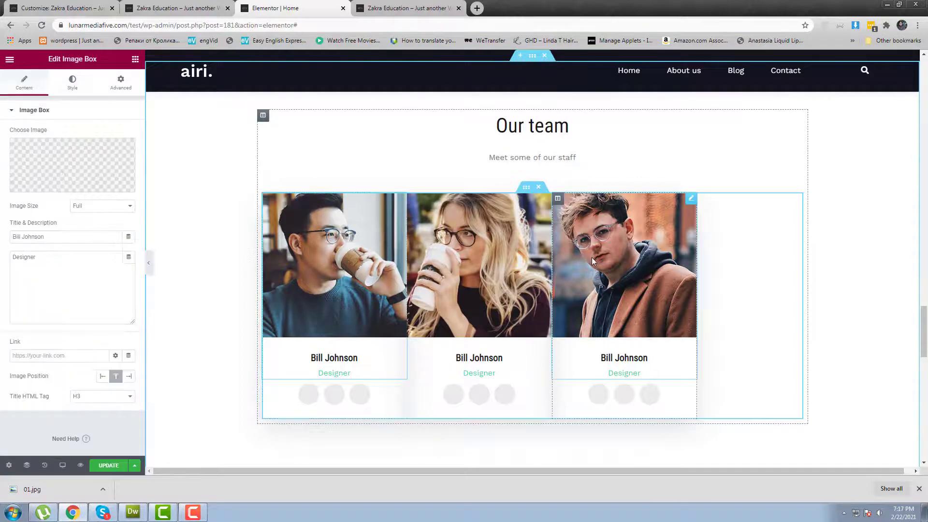
right_click(593, 257)
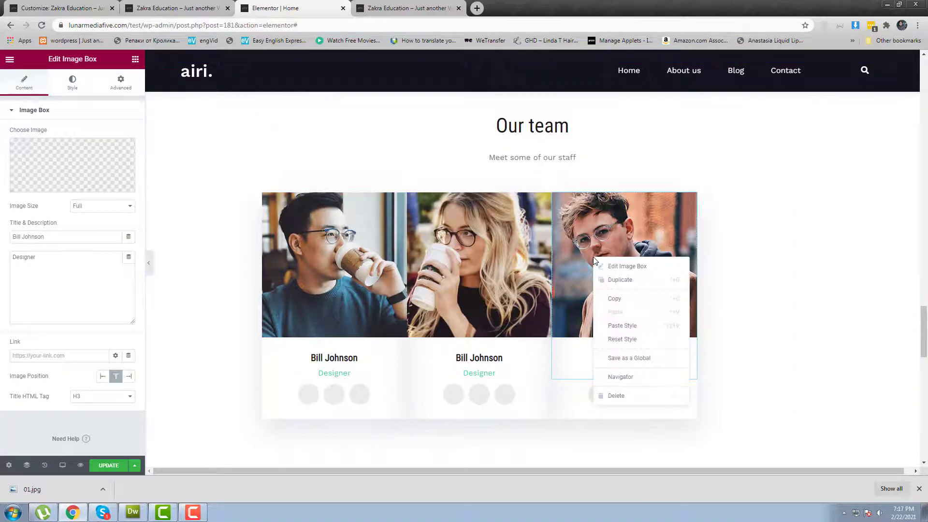
click(626, 289)
scroll(791, 344, down, 2)
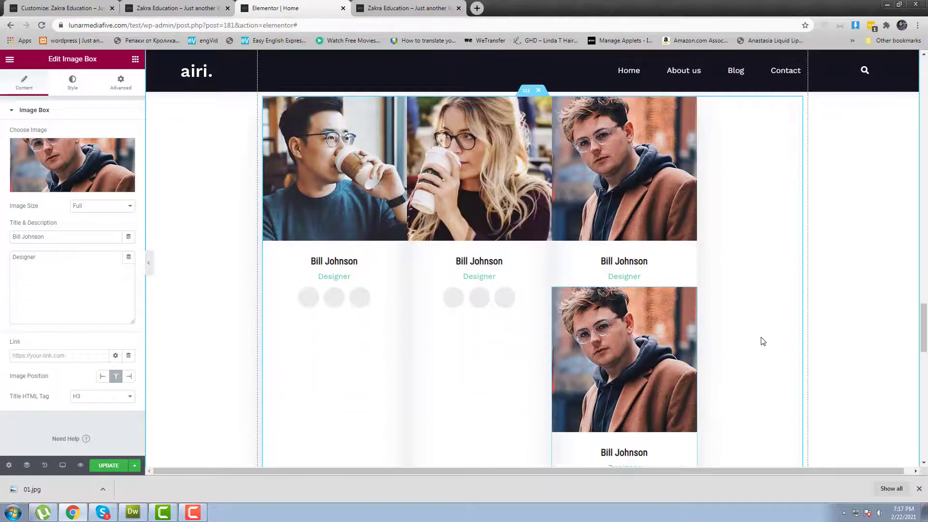
right_click(629, 371)
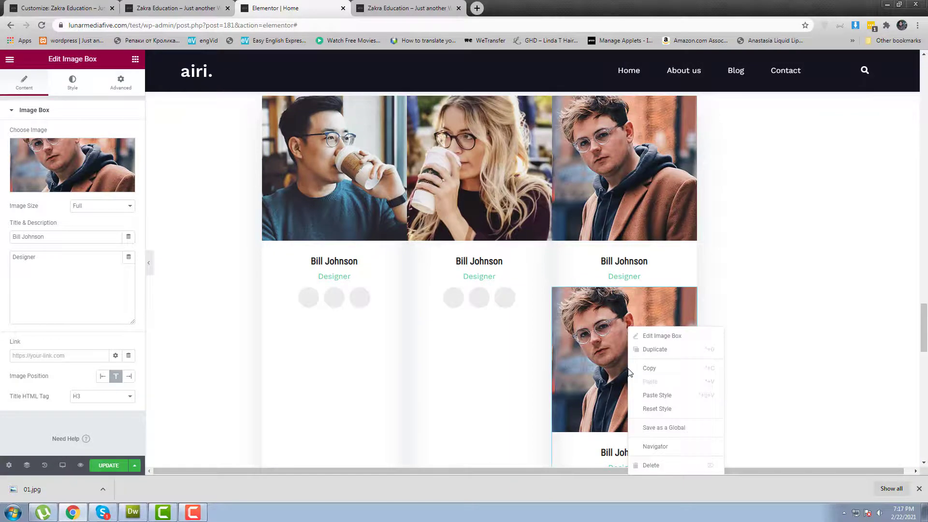
click(651, 466)
Update the homepage with the edits made and review the upper sections on the live site.
scroll(648, 382, down, 10)
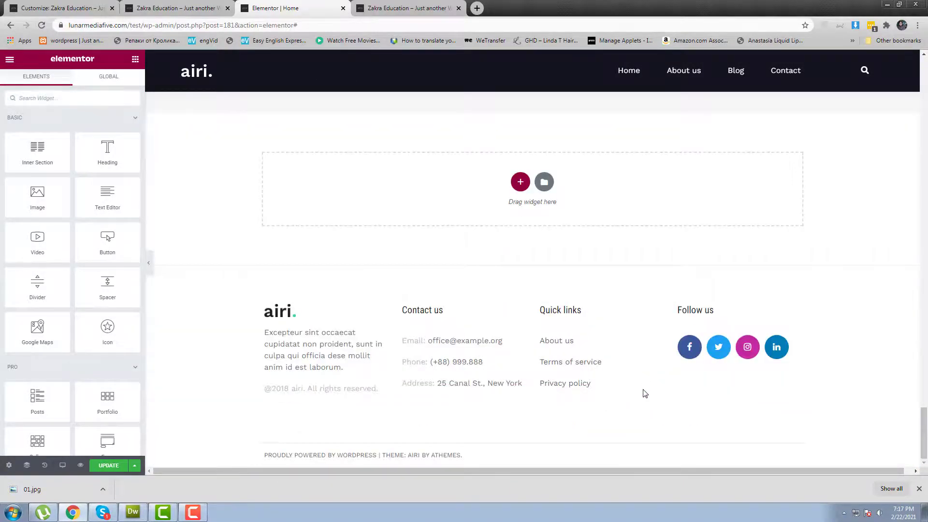
scroll(645, 394, up, 8)
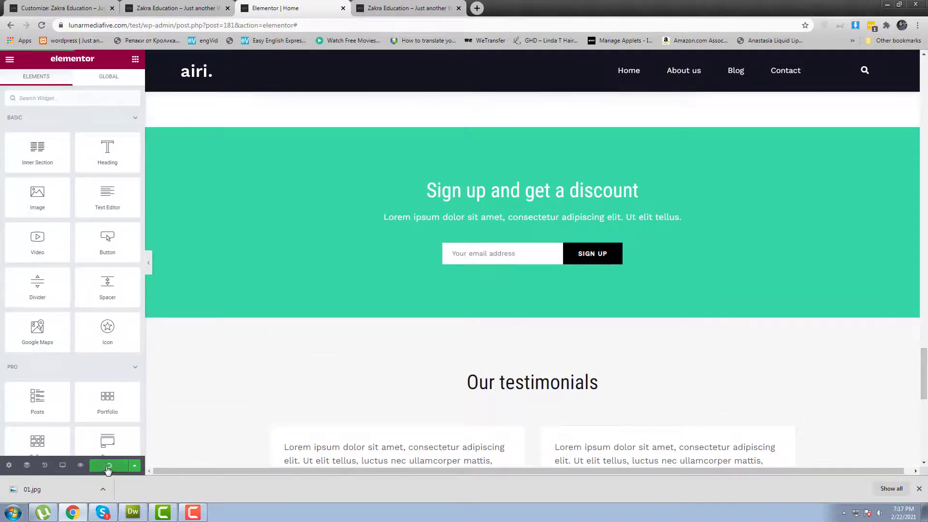
click(409, 8)
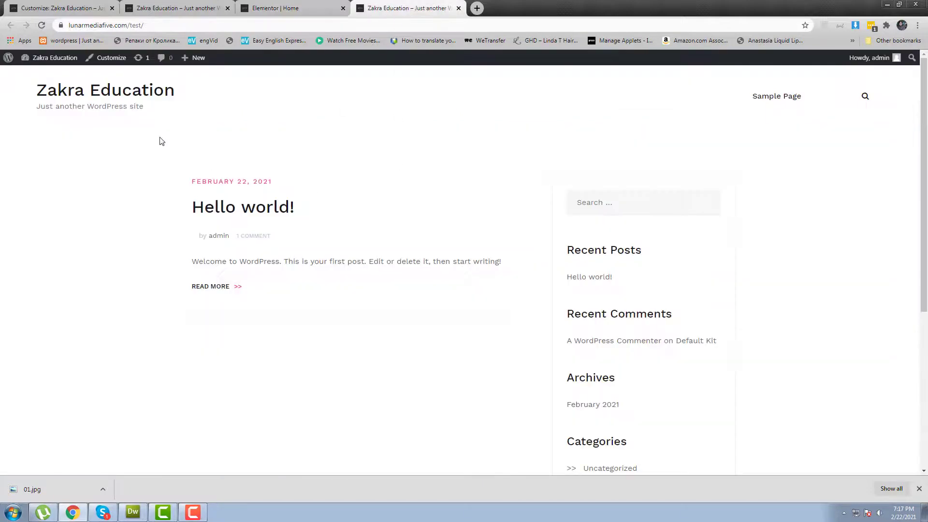
click(144, 90)
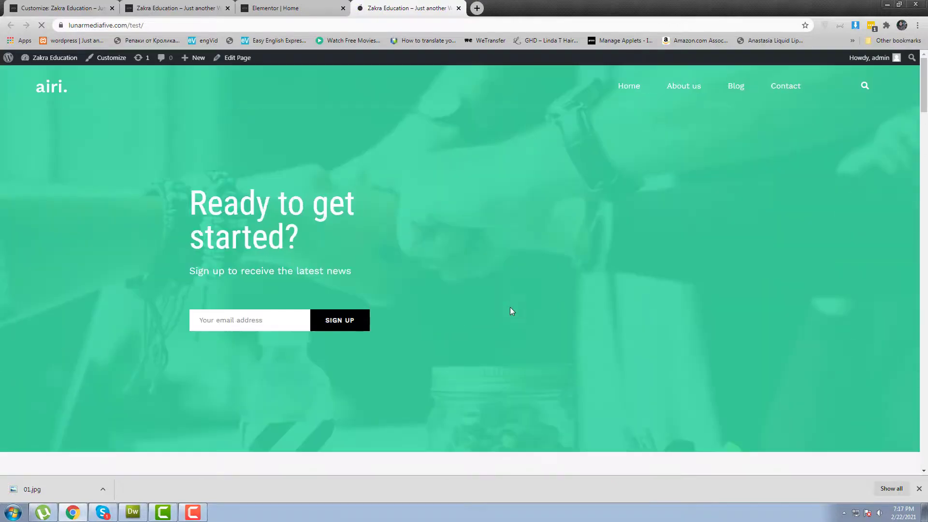
scroll(561, 314, down, 8)
scroll(561, 323, down, 8)
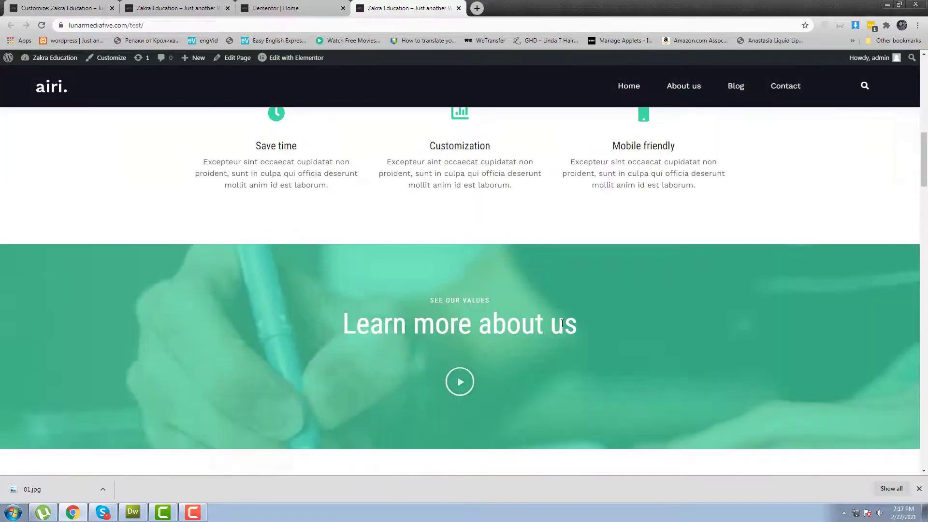